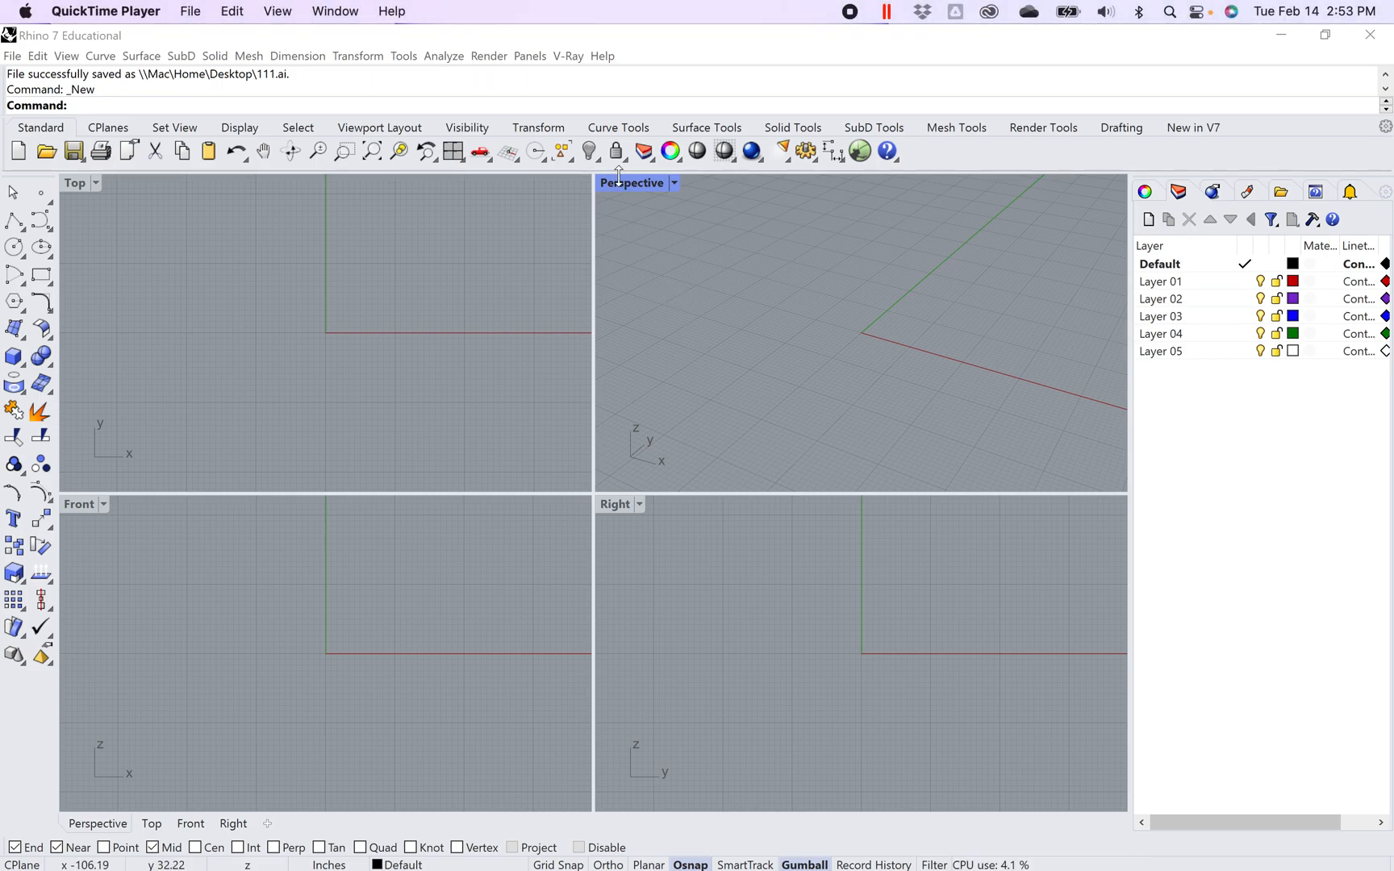
# Step: Draw an inscribed polygon with 5 sides in the Top view, with one corner pointing straight up from its centre
pyautogui.doubleClick(78, 186)
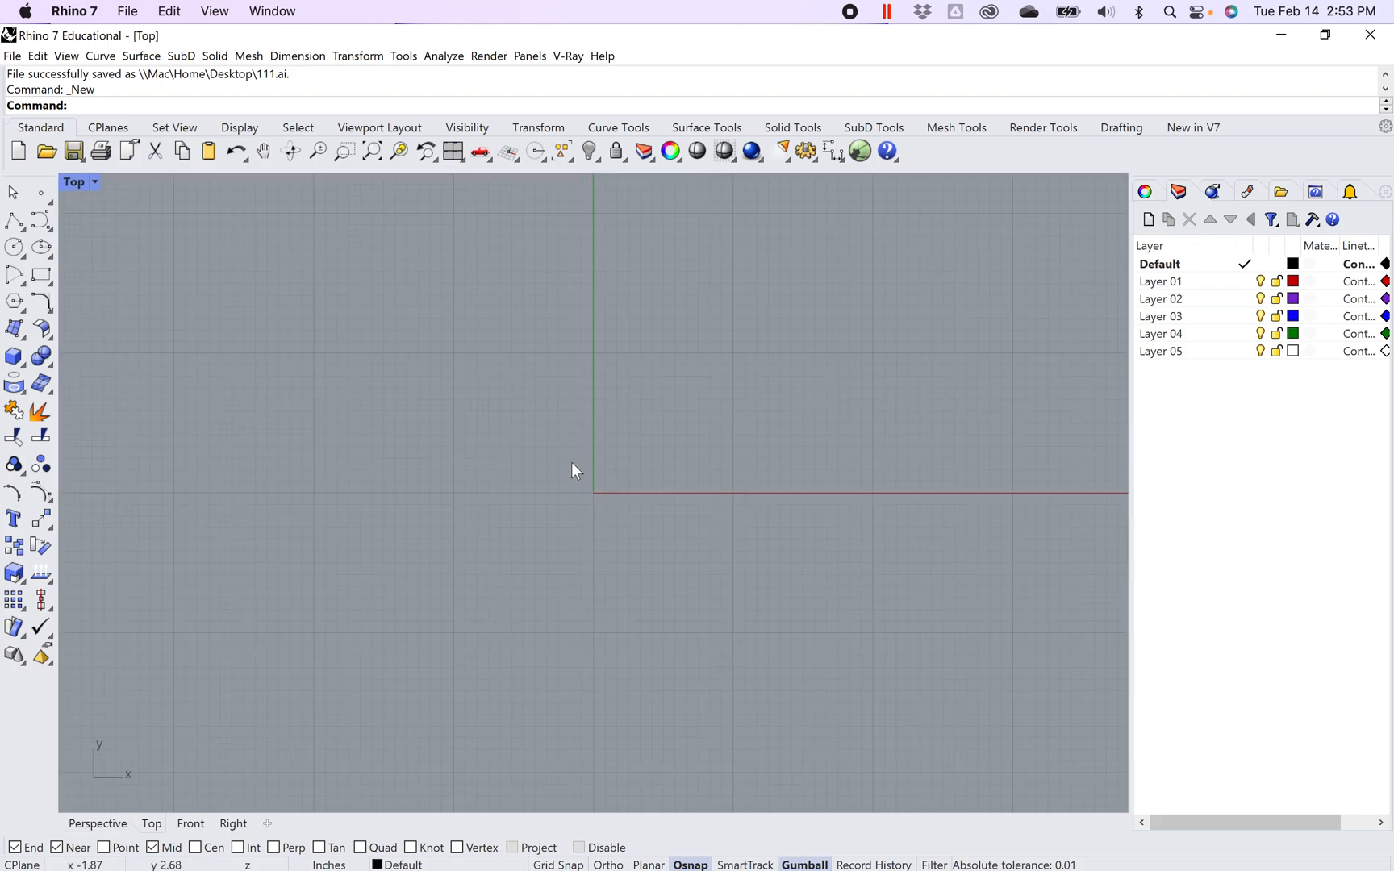
pyautogui.moveTo(672, 468); pyautogui.dragTo(485, 617, button='right')
pyautogui.scroll(4, 423, 524)
pyautogui.moveTo(469, 496); pyautogui.dragTo(447, 532, button='right')
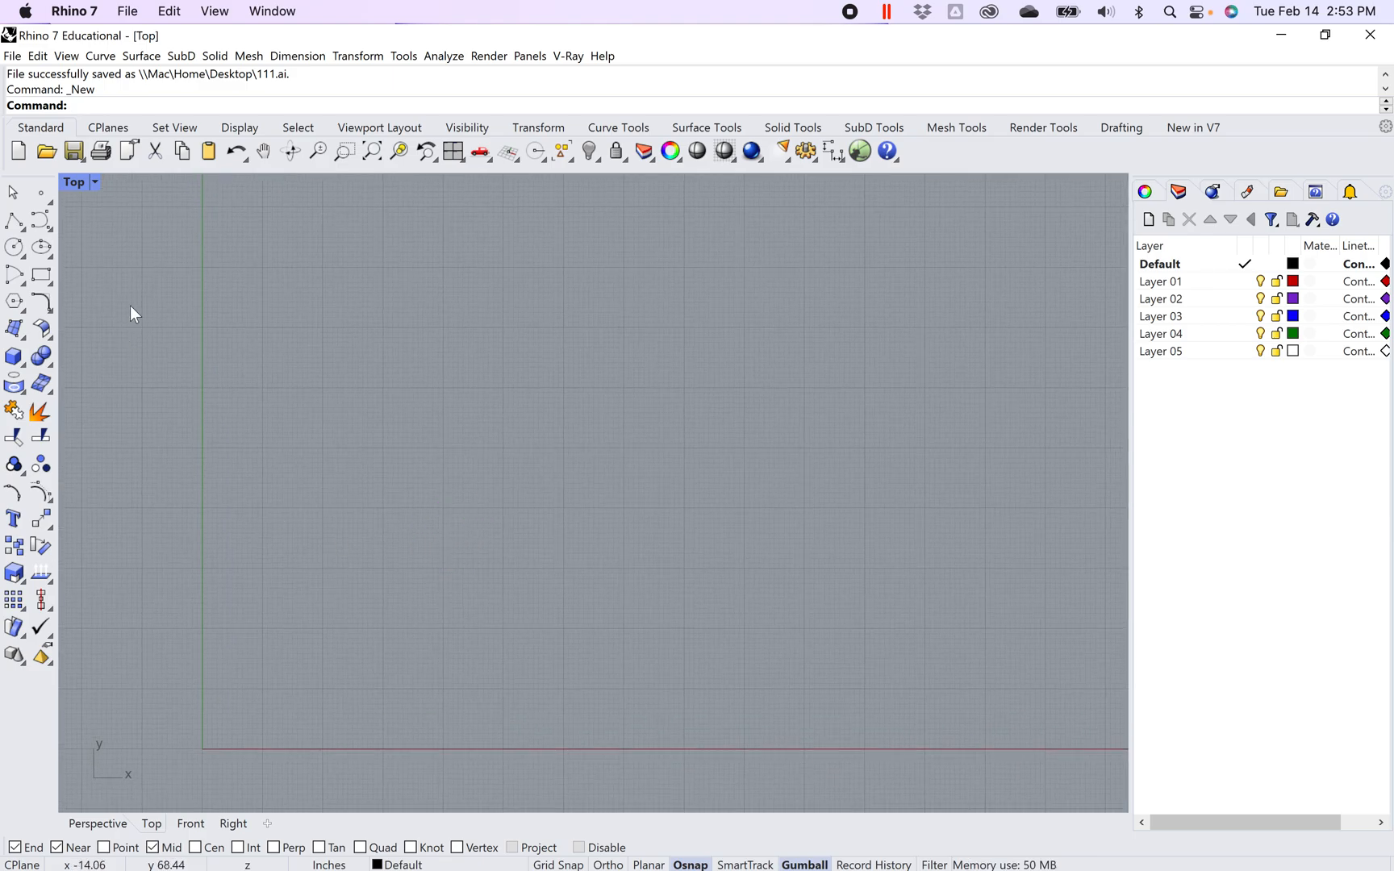
pyautogui.click(14, 304)
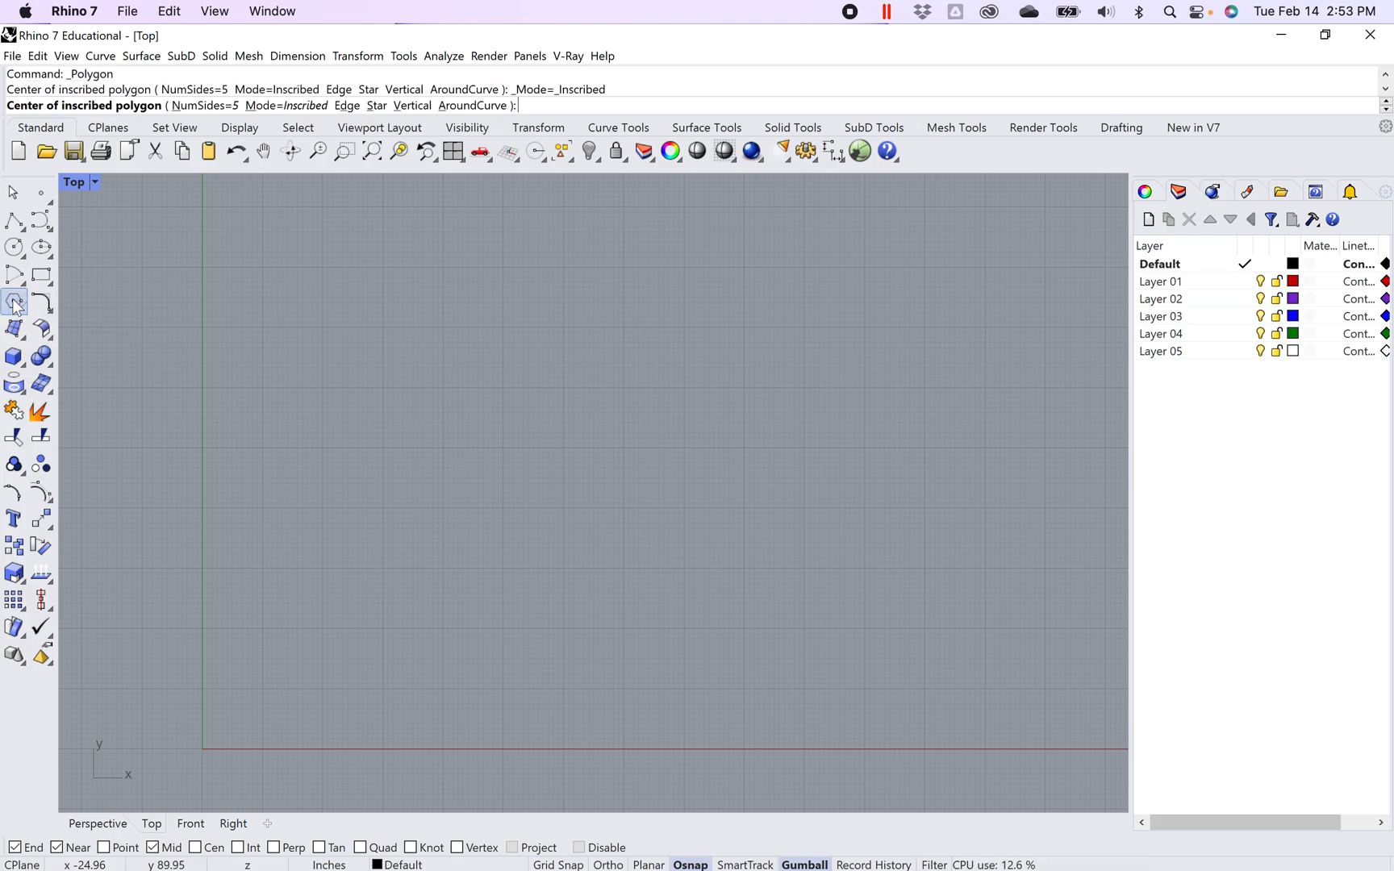
pyautogui.click(205, 106)
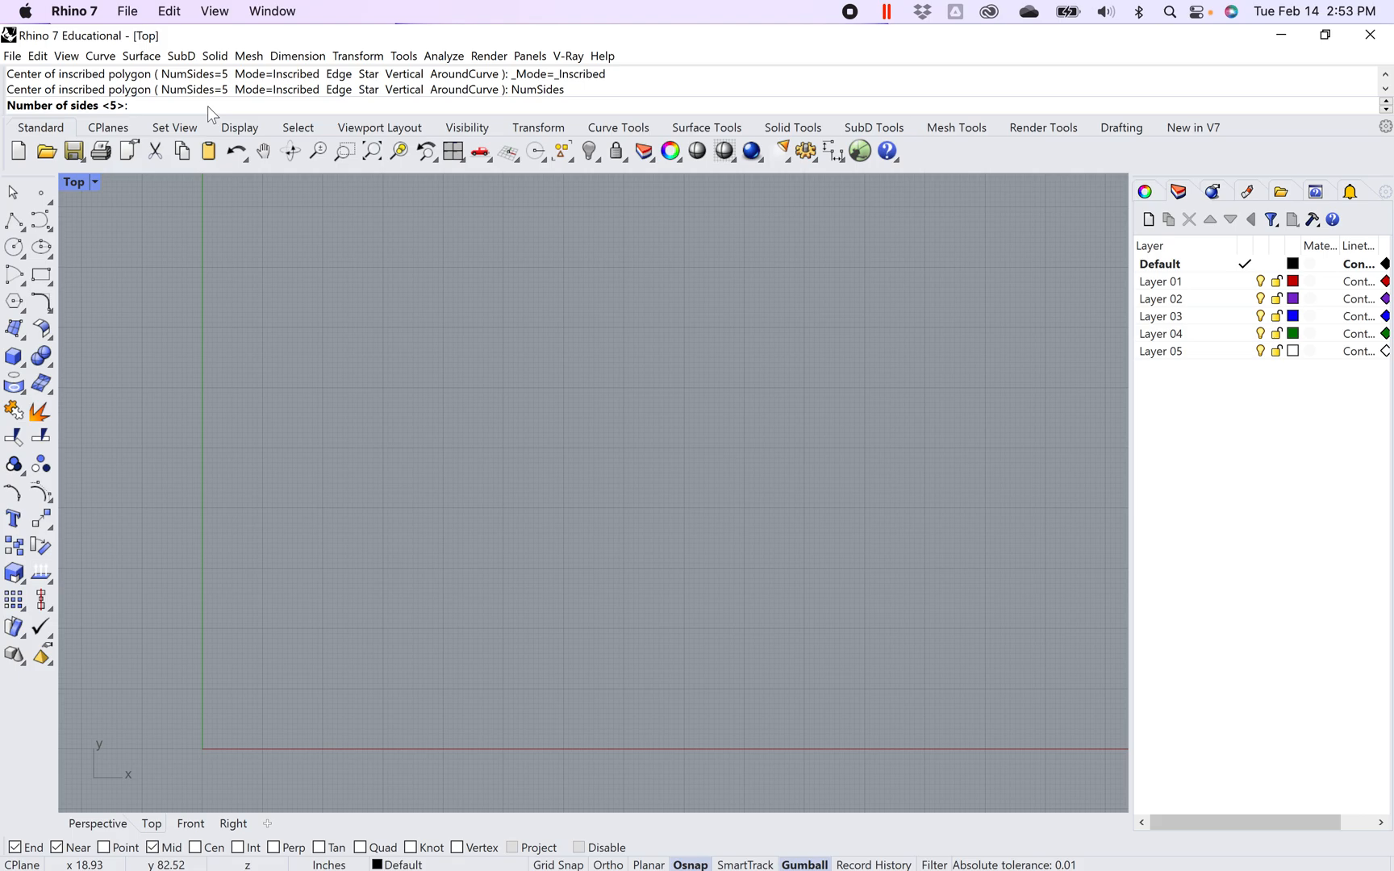
pyautogui.write('5')
pyautogui.press('Return')
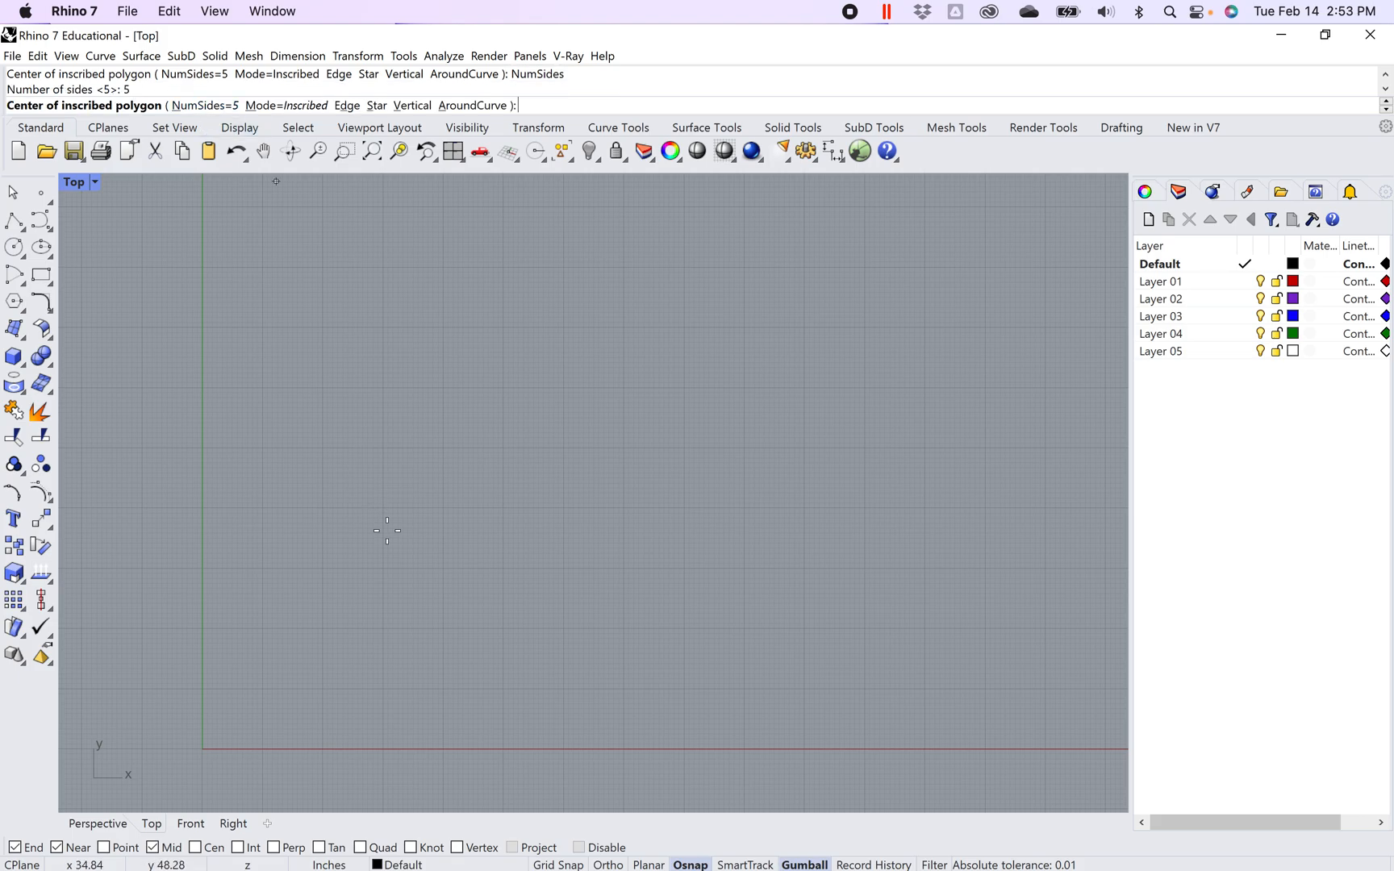
pyautogui.click(387, 612)
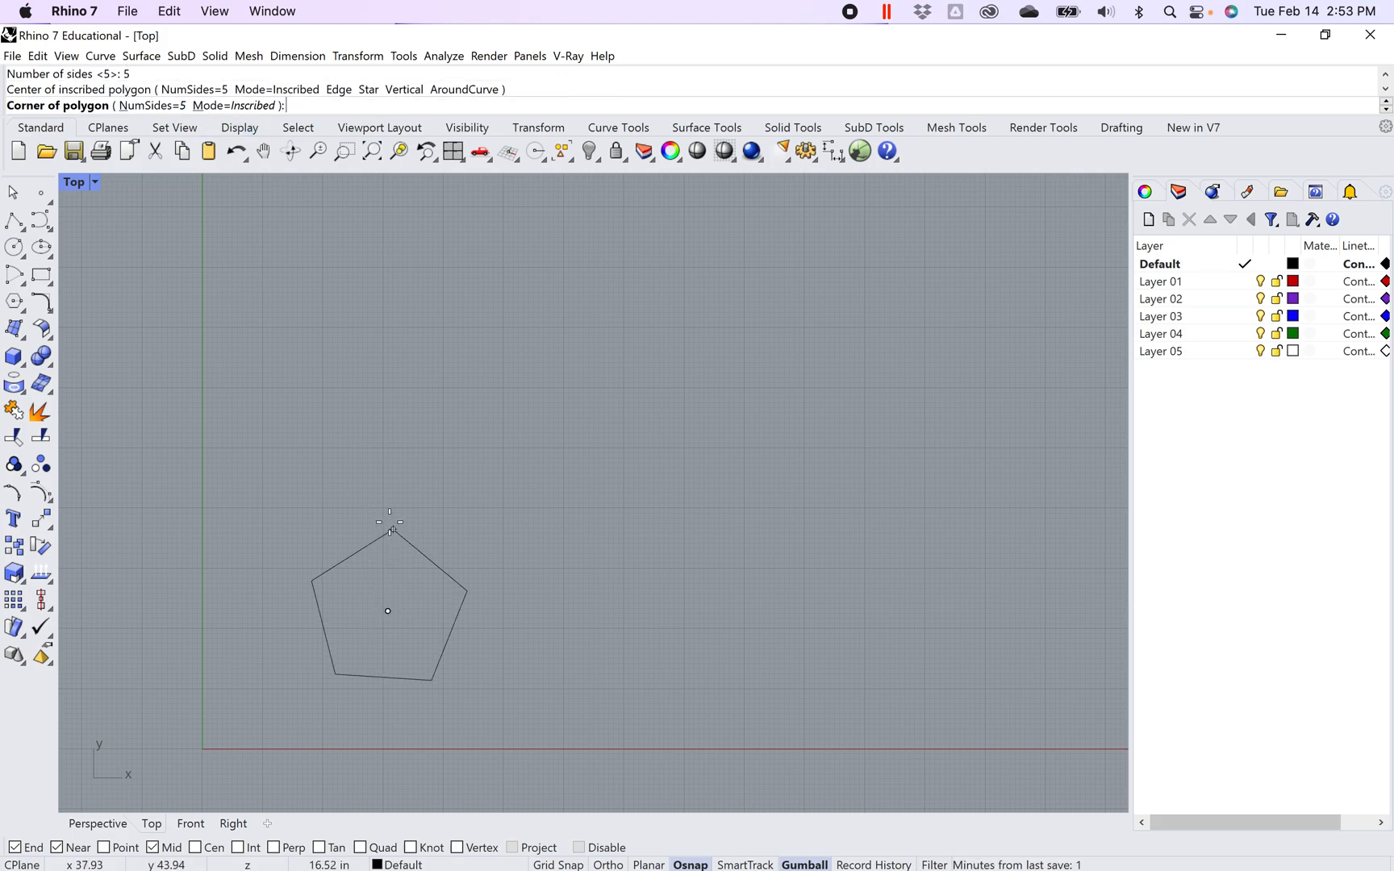
pyautogui.press('F8')
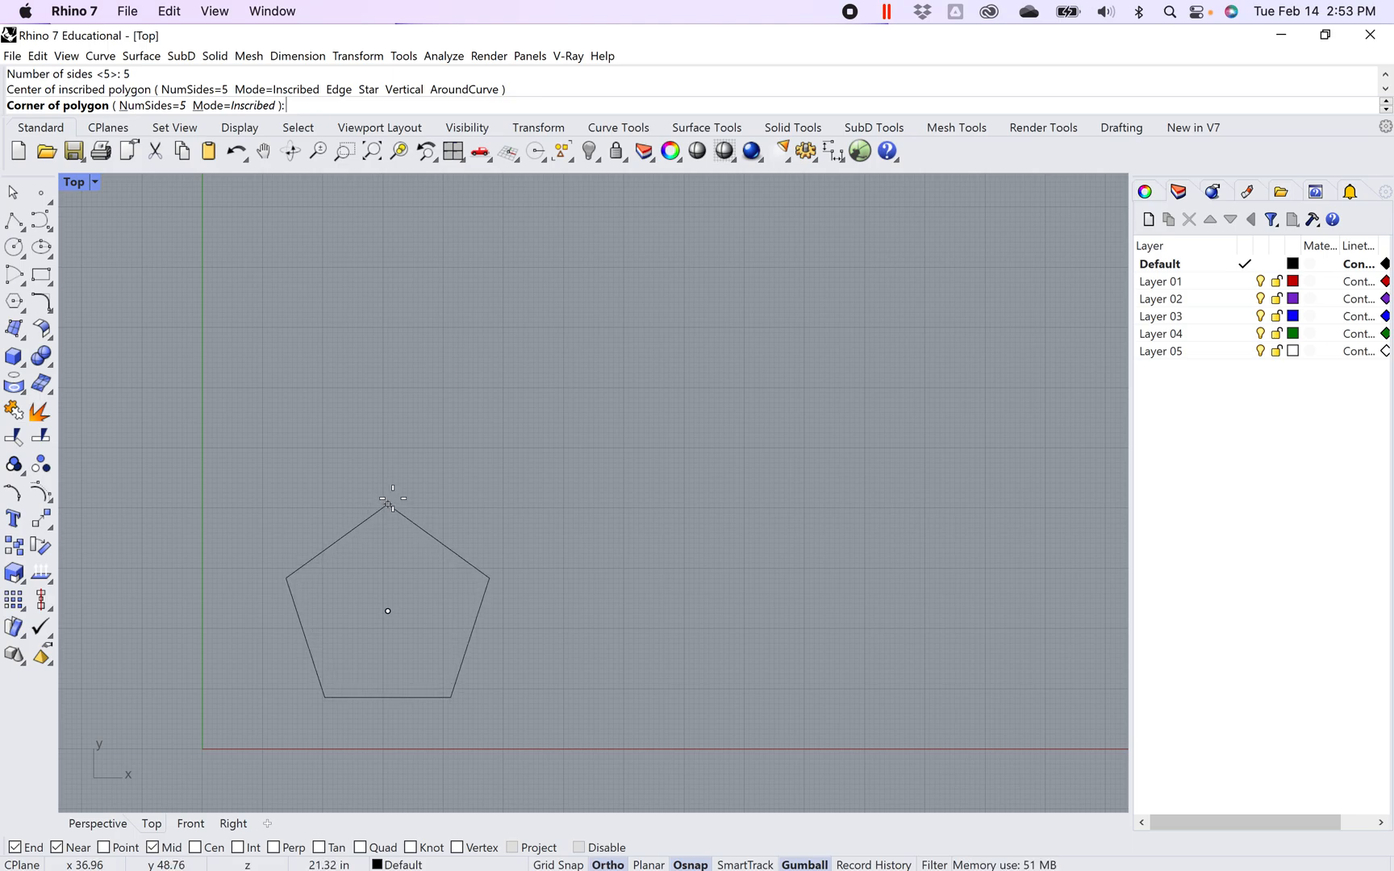
pyautogui.keyDown('shift'); pyautogui.click(391, 491); pyautogui.keyUp('shift')
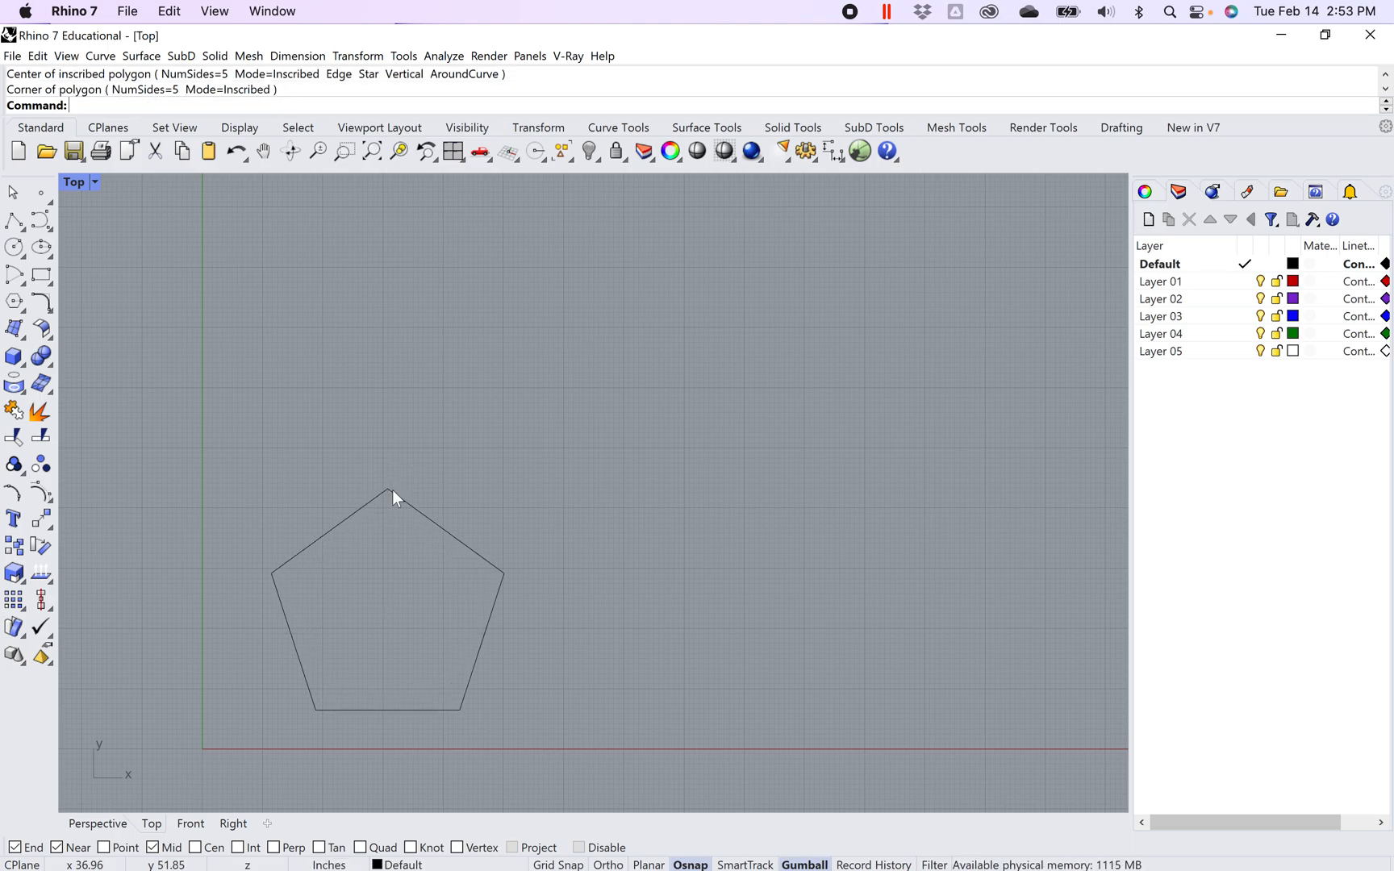
# Step: Copy the pentagon horizontally along the X direction to place one duplicate beside the original without overlap
pyautogui.moveTo(565, 661); pyautogui.dragTo(554, 629, button='right')
pyautogui.scroll(-4, 421, 599)
pyautogui.scroll(4, 420, 599)
pyautogui.moveTo(456, 610); pyautogui.dragTo(414, 583, button='right')
pyautogui.moveTo(489, 603); pyautogui.dragTo(356, 530)
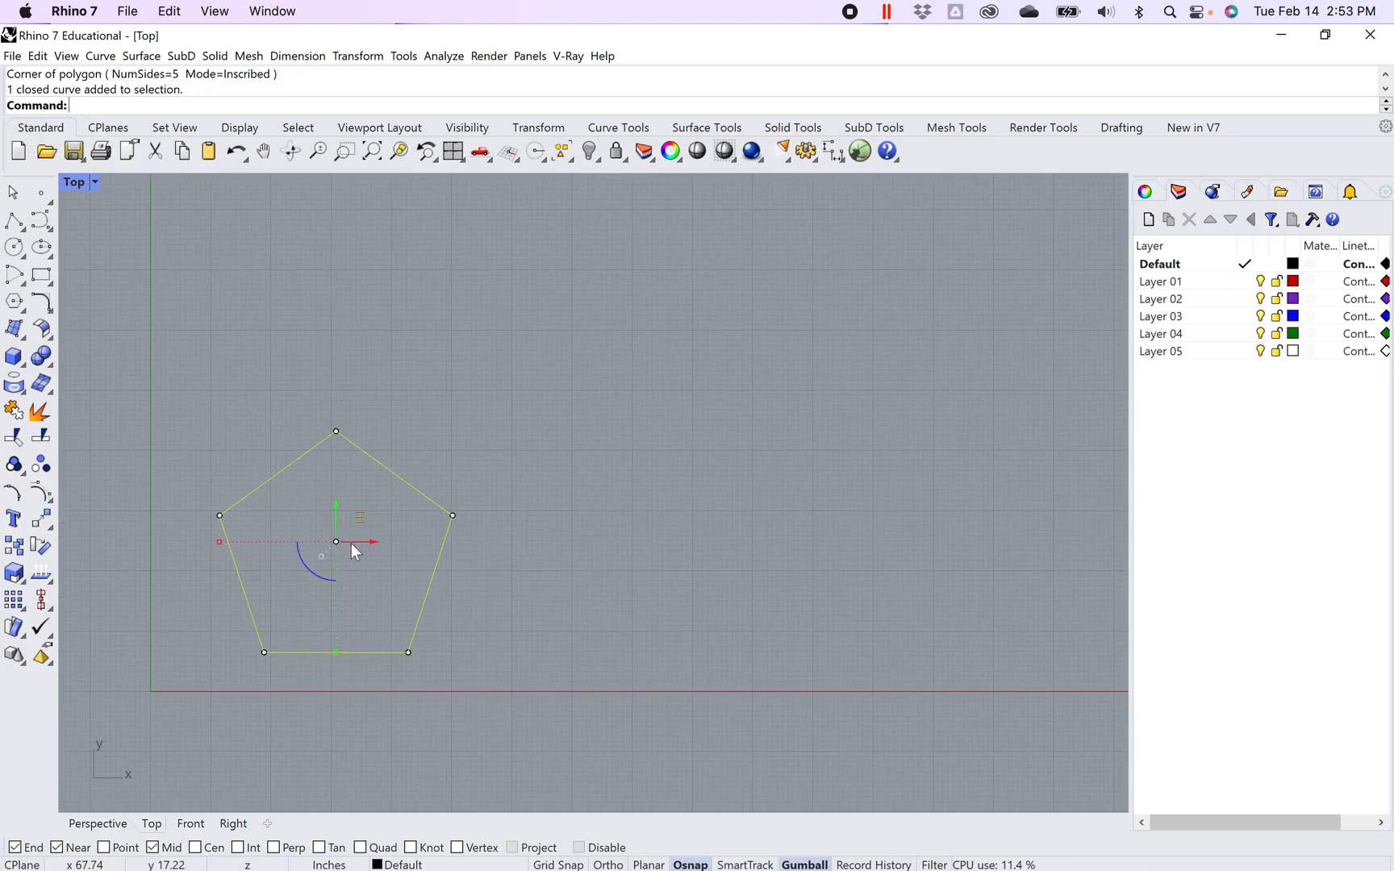
pyautogui.click(14, 546)
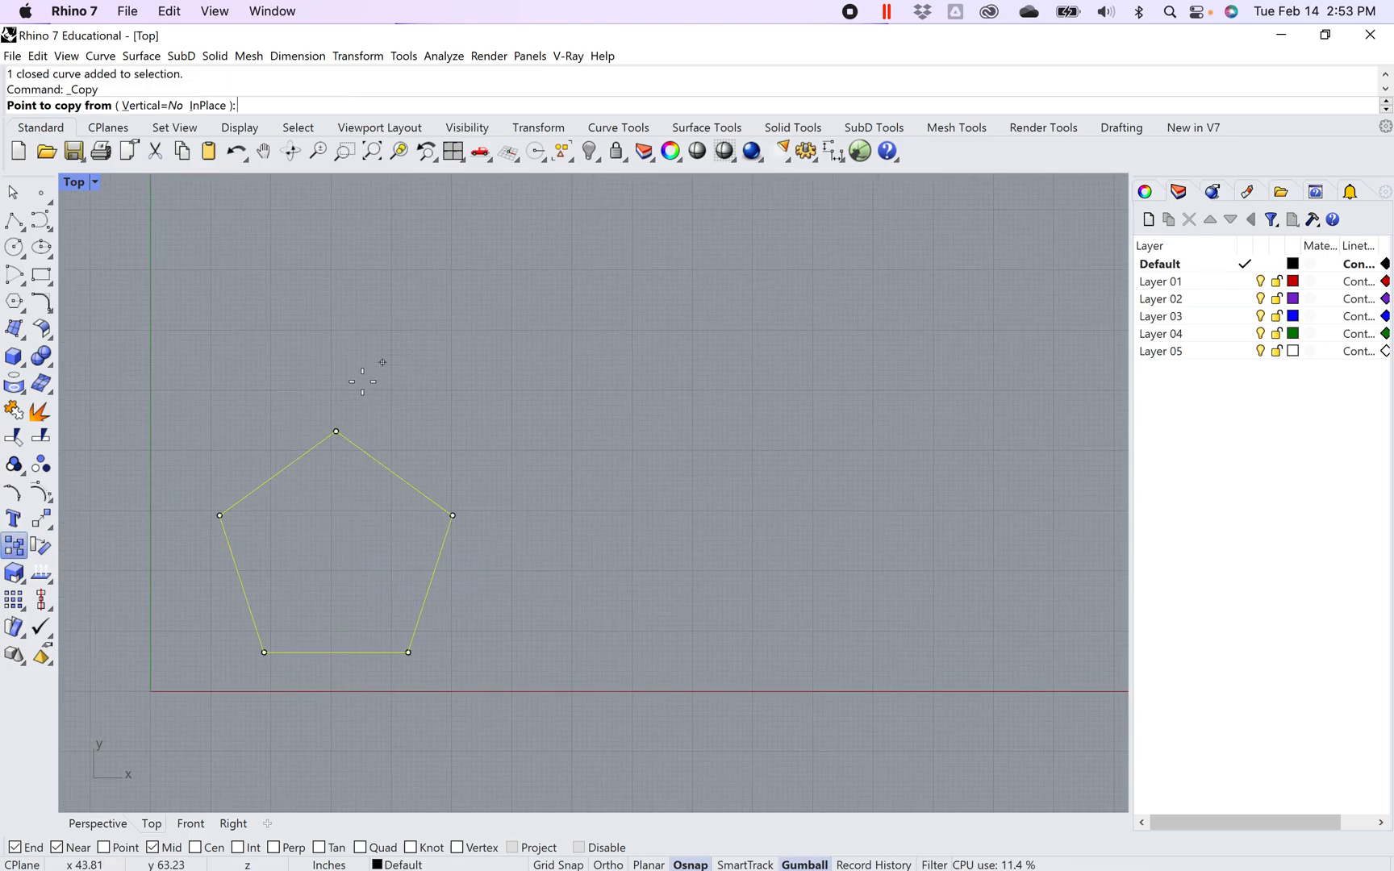
pyautogui.click(361, 380)
pyautogui.press('shift')
pyautogui.click(714, 380)
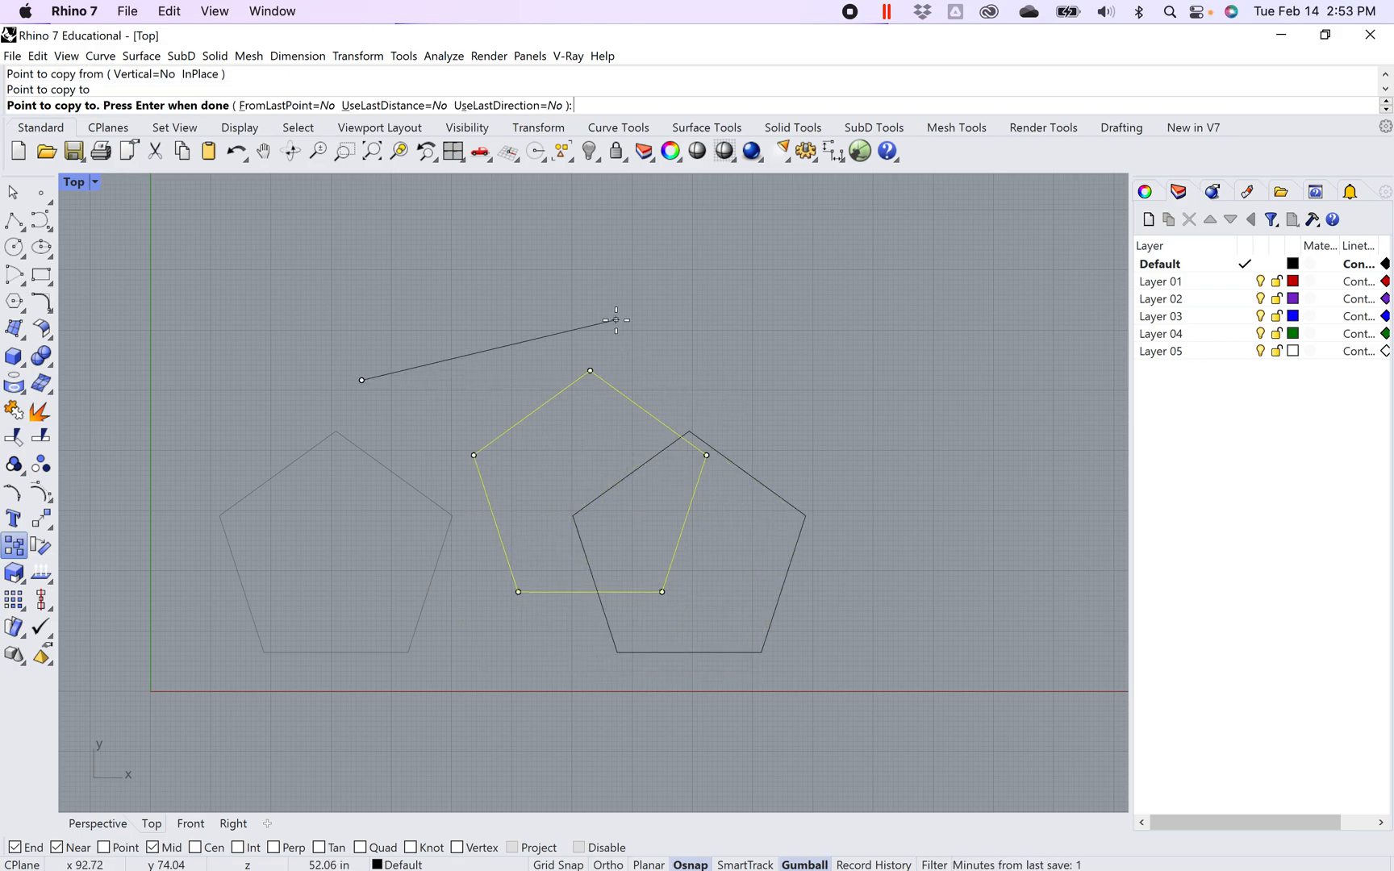
pyautogui.press('Return')
# Step: Explode the copied pentagon into separate line segments
pyautogui.click(632, 472)
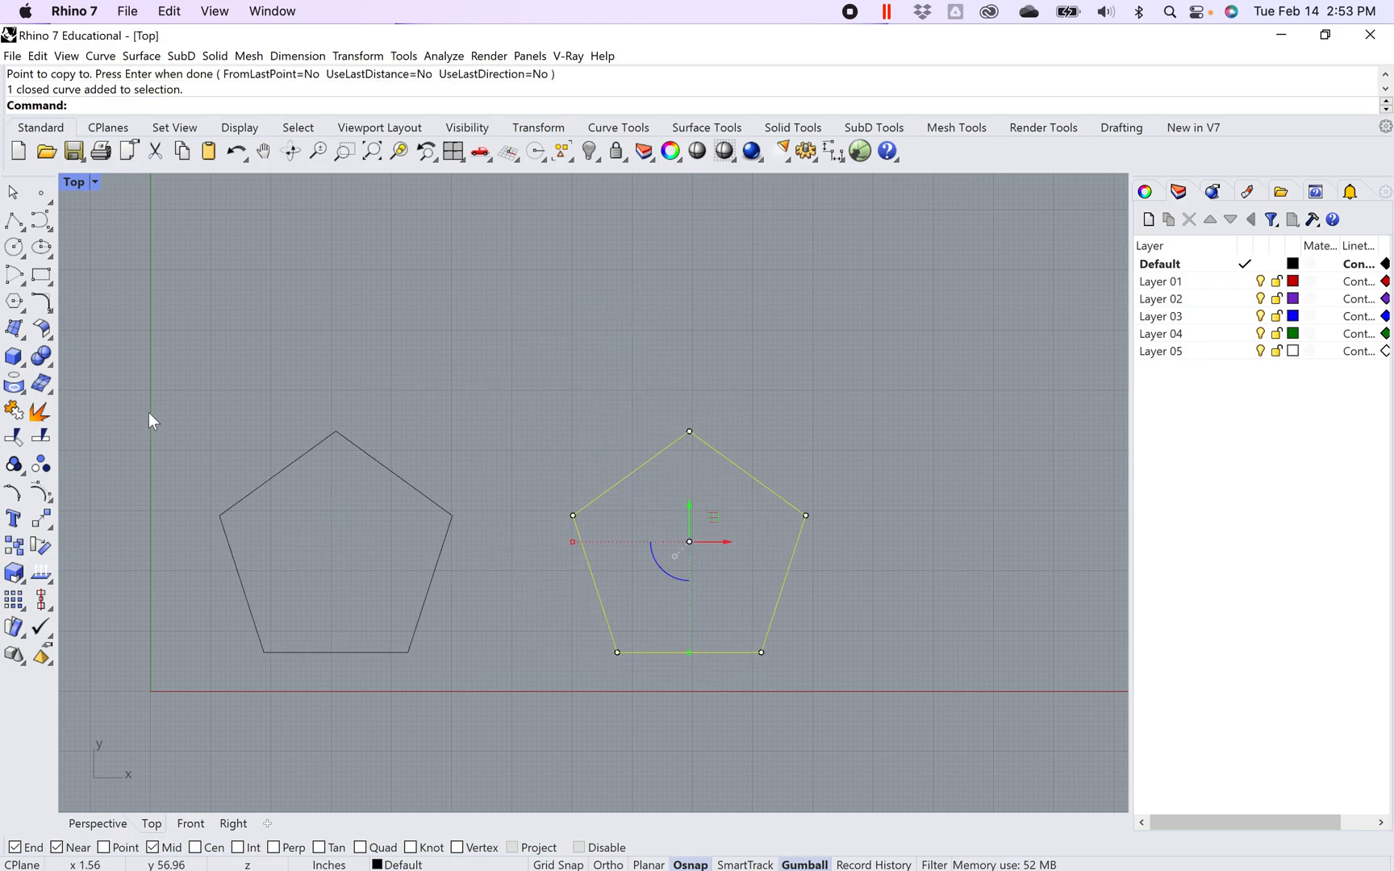
pyautogui.click(40, 413)
pyautogui.click(496, 394)
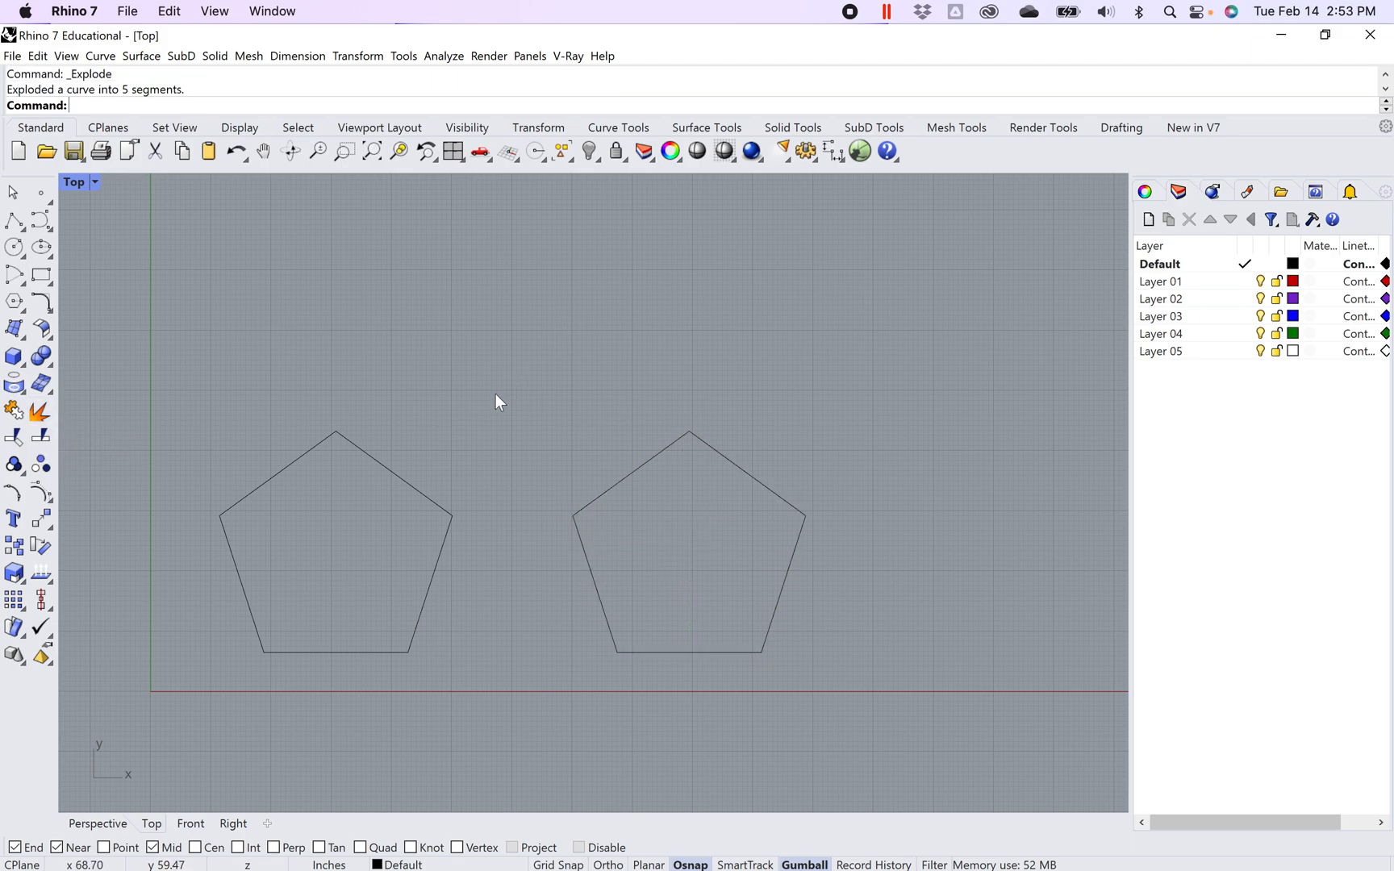
# Step: Compare how the original closed pentagon and the individual sides of the exploded copy select
pyautogui.click(404, 478)
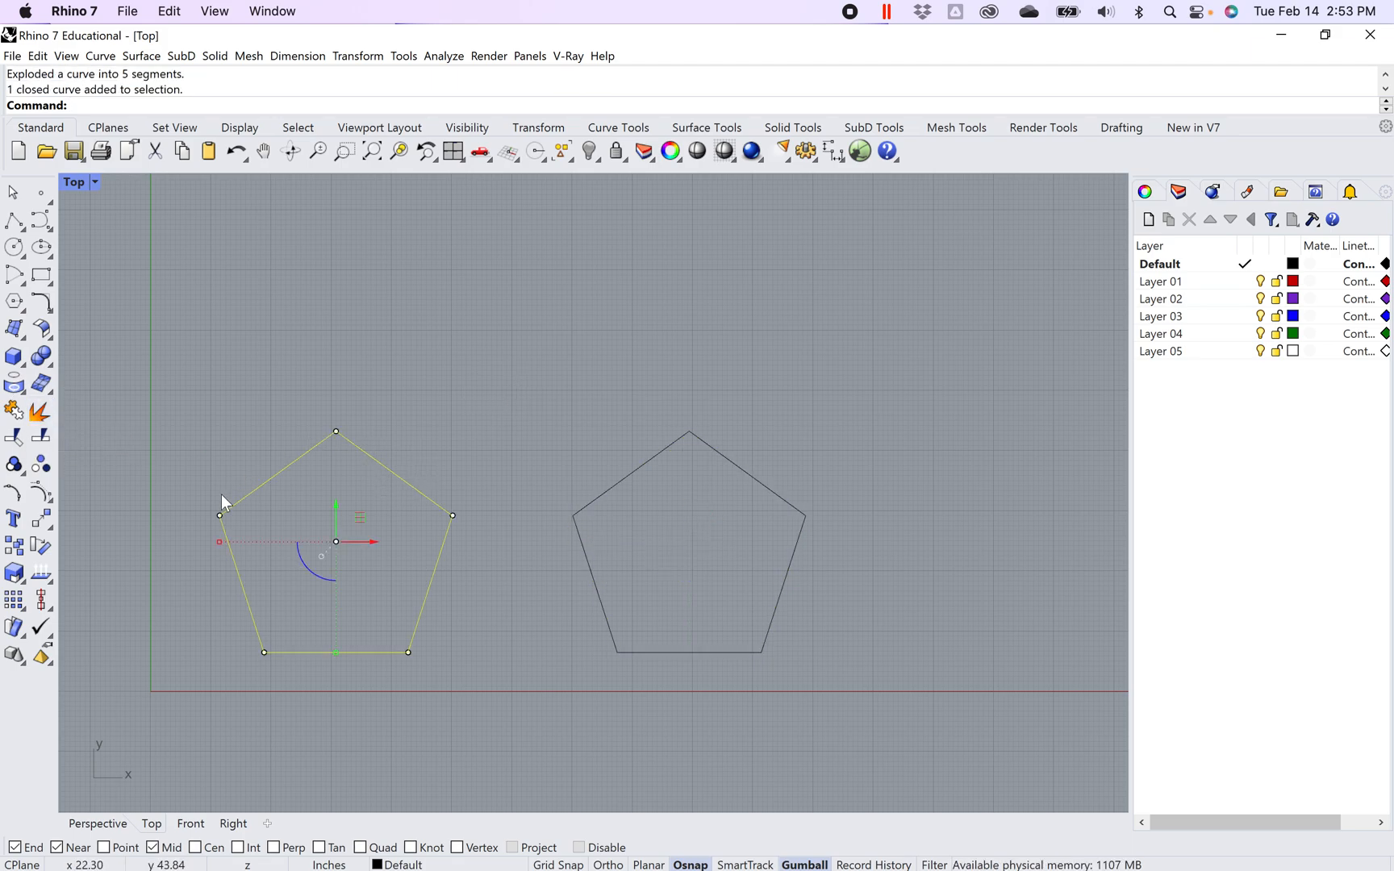
pyautogui.click(621, 481)
pyautogui.click(760, 483)
pyautogui.click(792, 565)
pyautogui.click(739, 651)
pyautogui.click(602, 602)
pyautogui.click(617, 482)
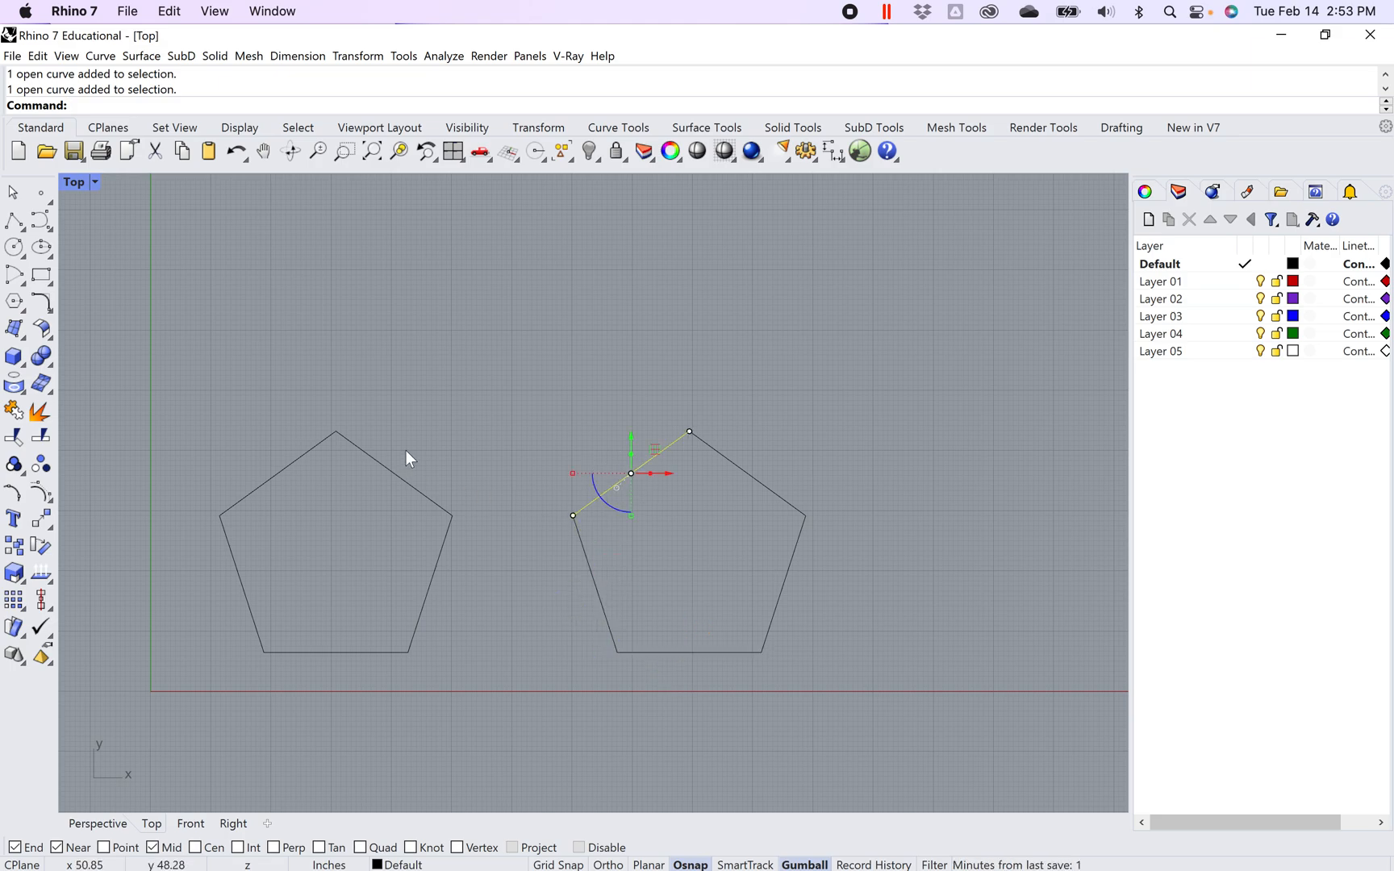
pyautogui.click(396, 478)
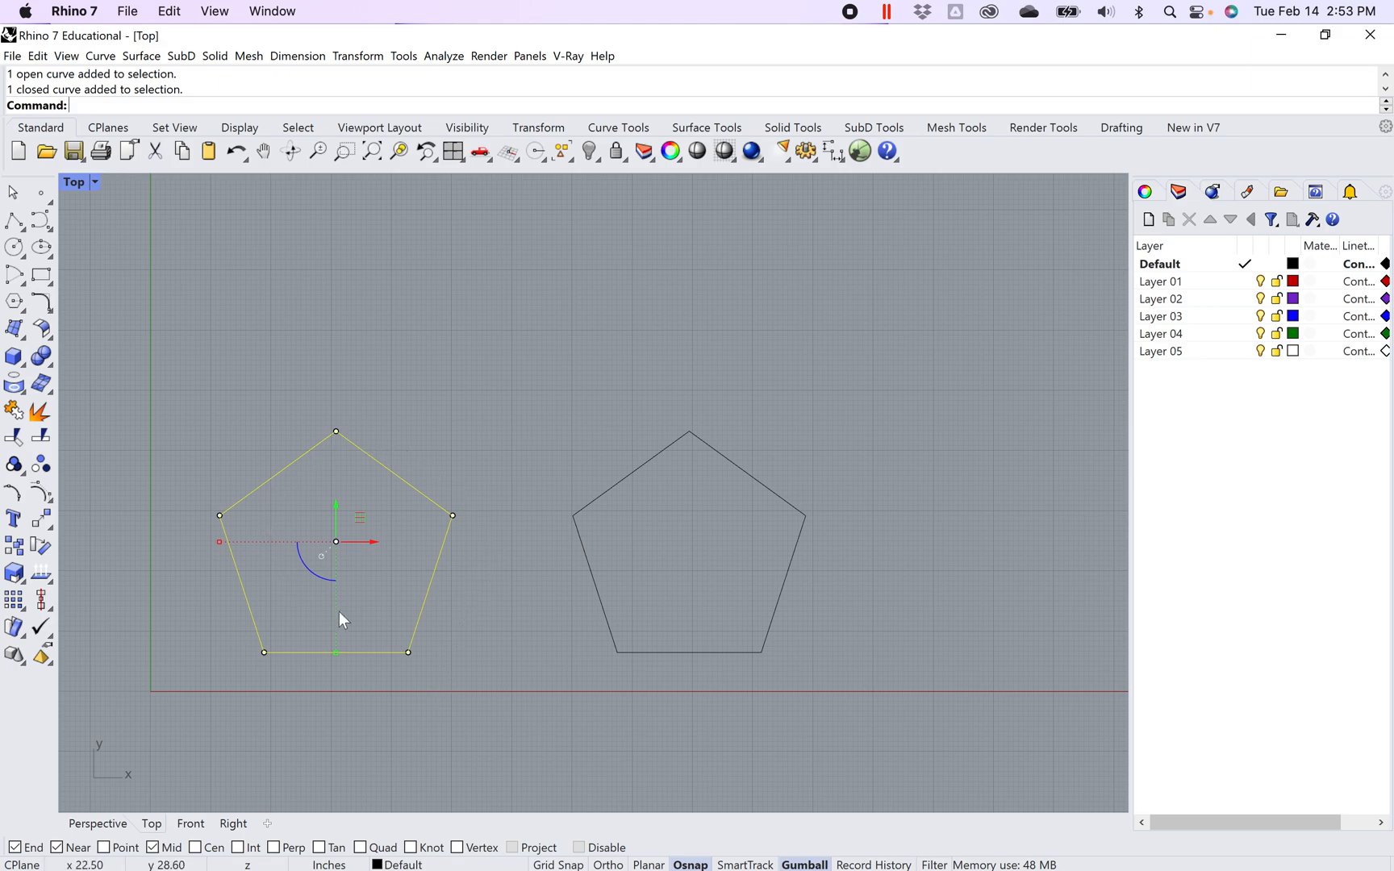
pyautogui.click(601, 598)
pyautogui.click(740, 469)
pyautogui.click(793, 563)
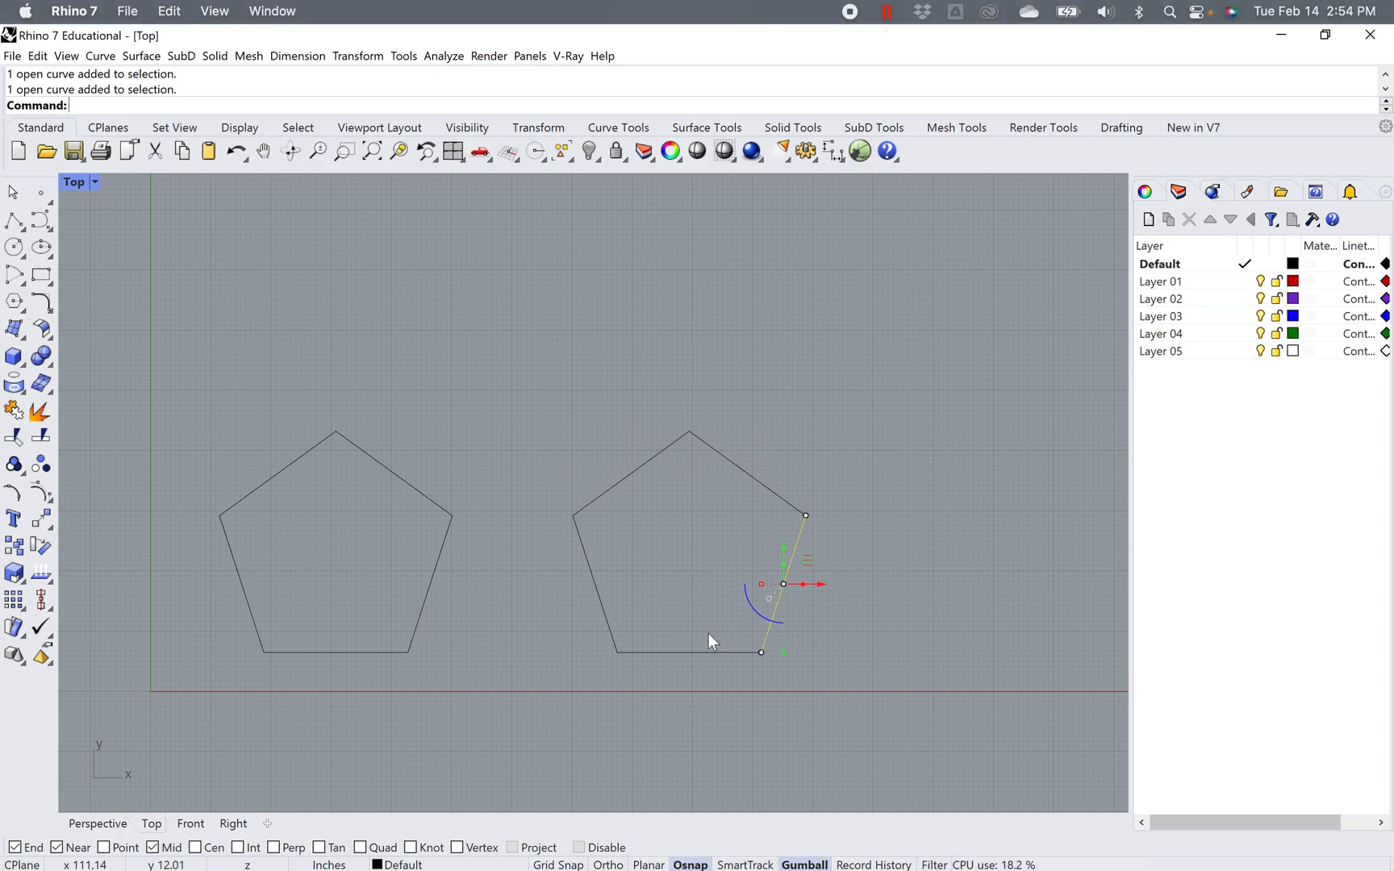
pyautogui.click(704, 650)
pyautogui.click(505, 526)
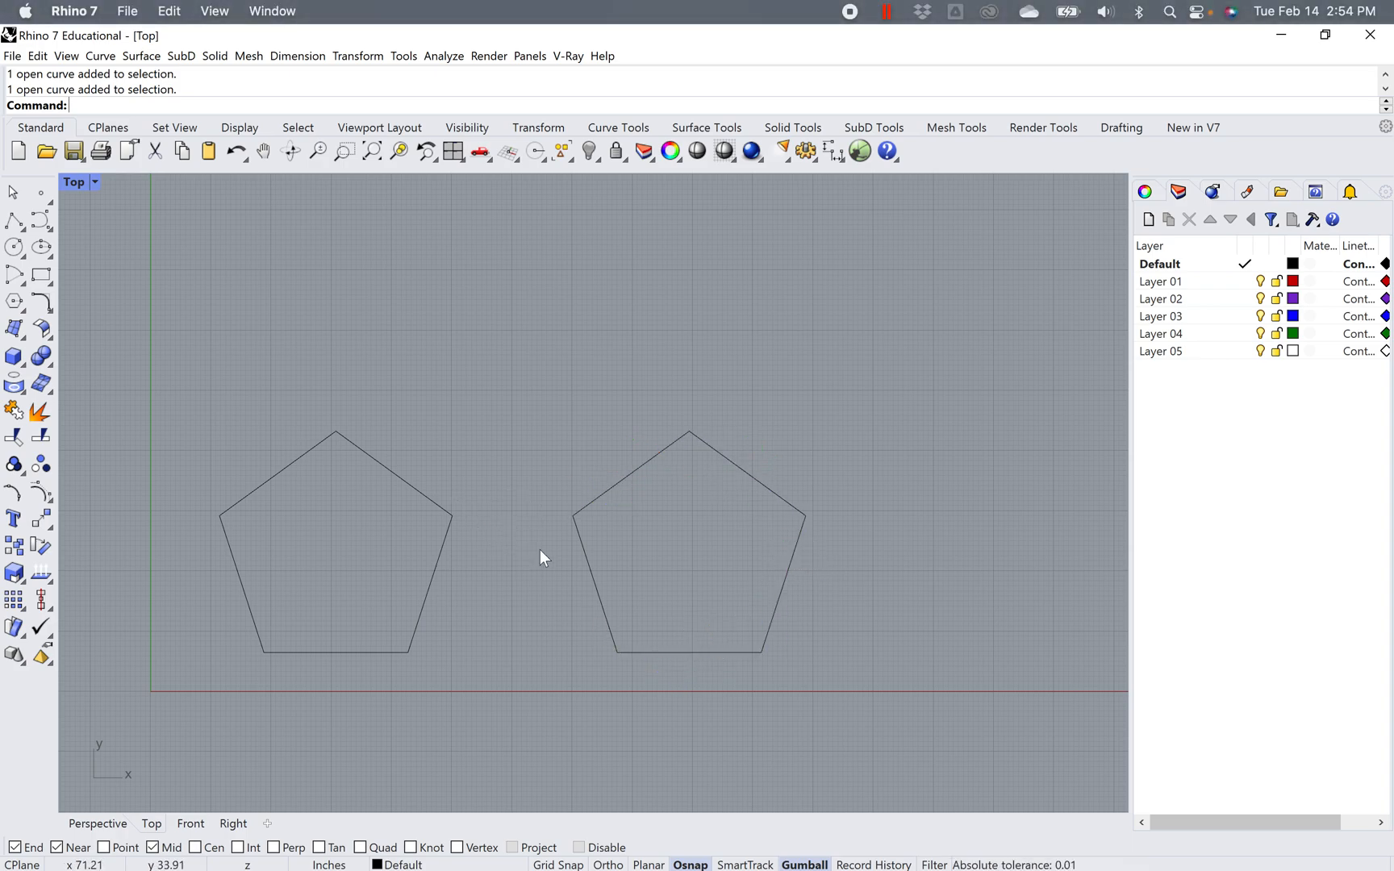
# Step: Export both pentagons to the Desktop as Adobe Illustrator file 111, using a snapshot of the current view and RGB color
pyautogui.moveTo(893, 693); pyautogui.dragTo(171, 310)
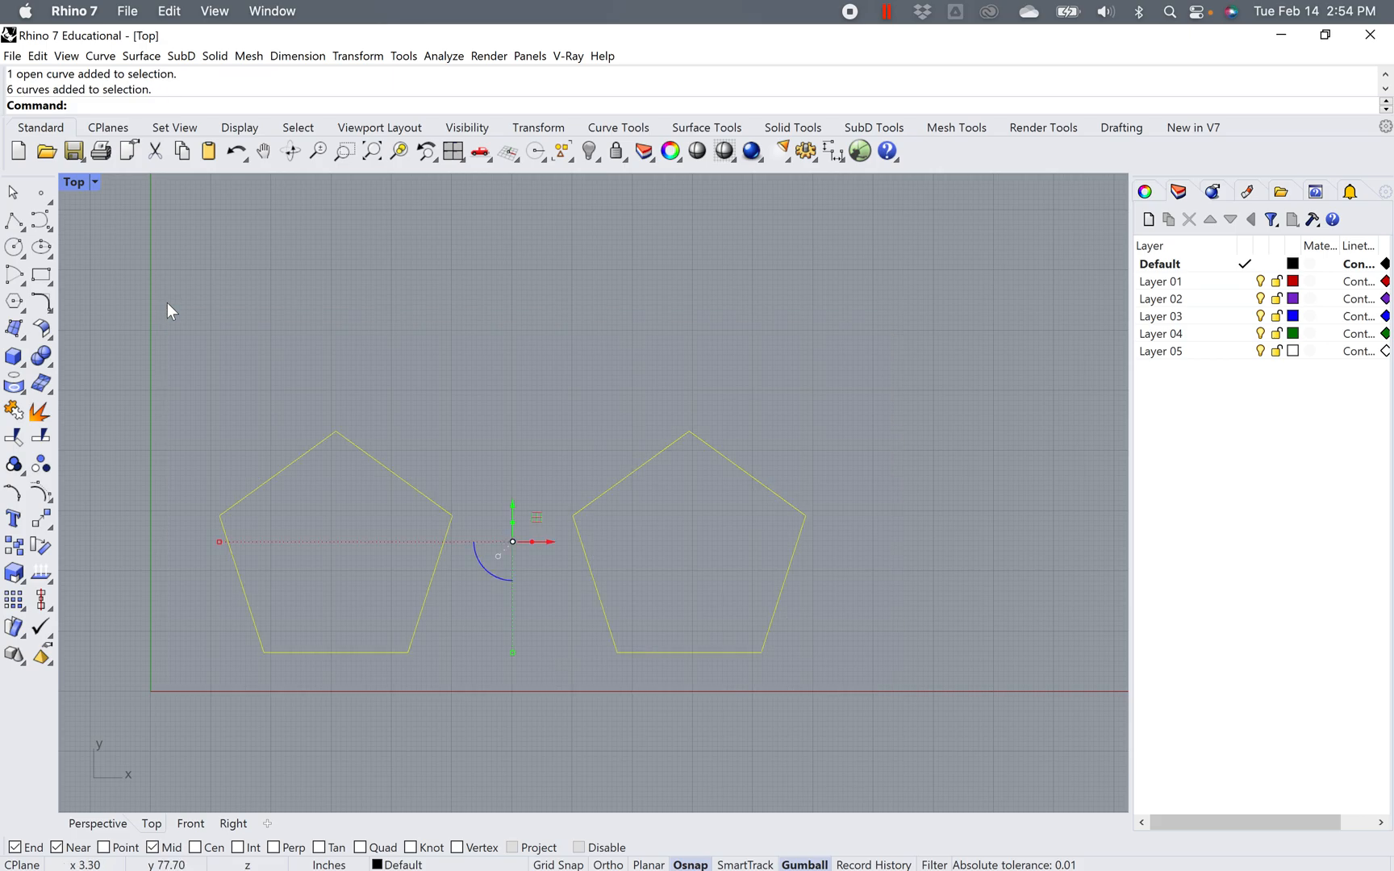
pyautogui.click(12, 55)
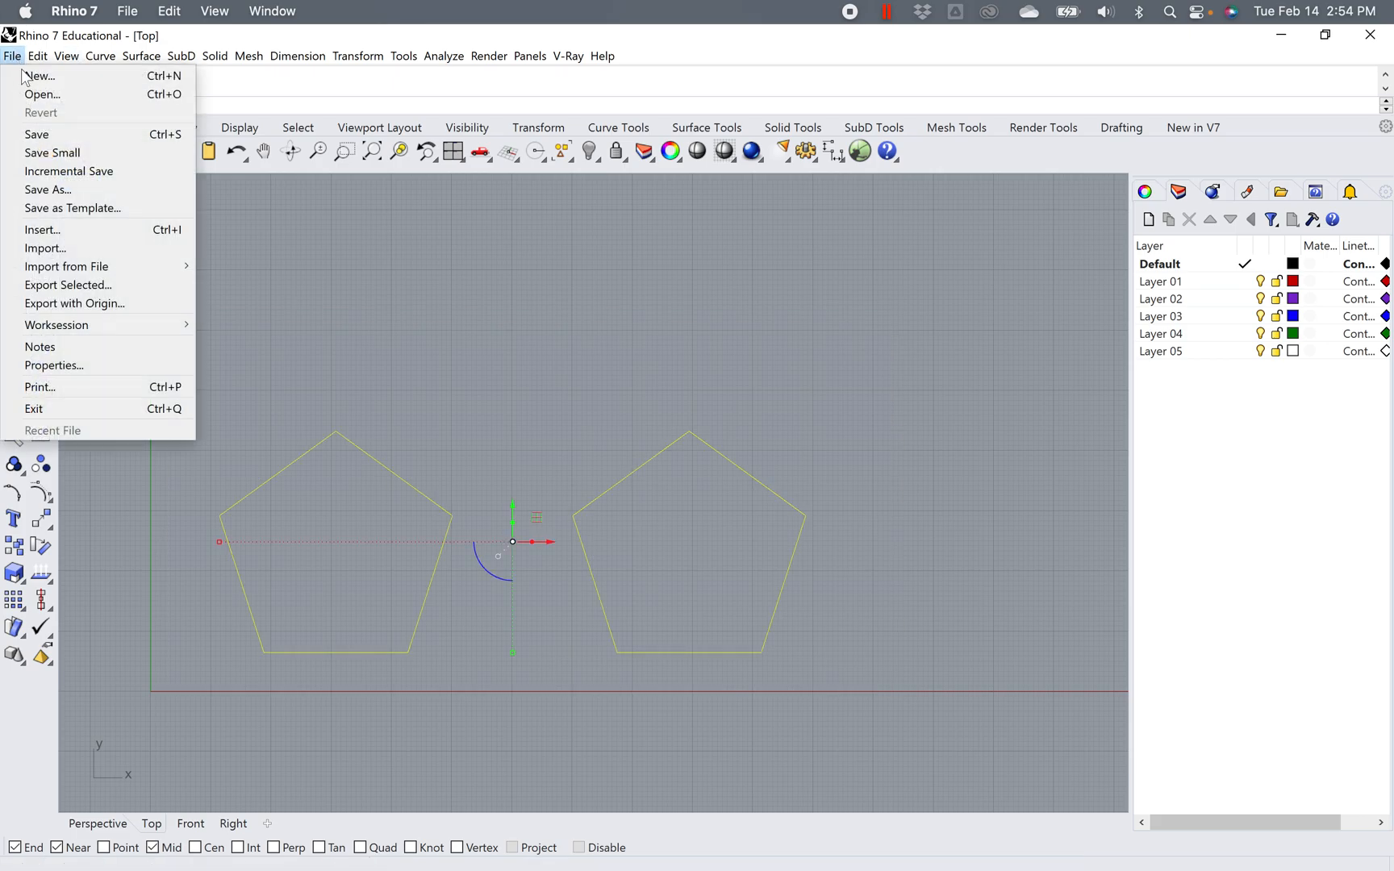
pyautogui.click(100, 284)
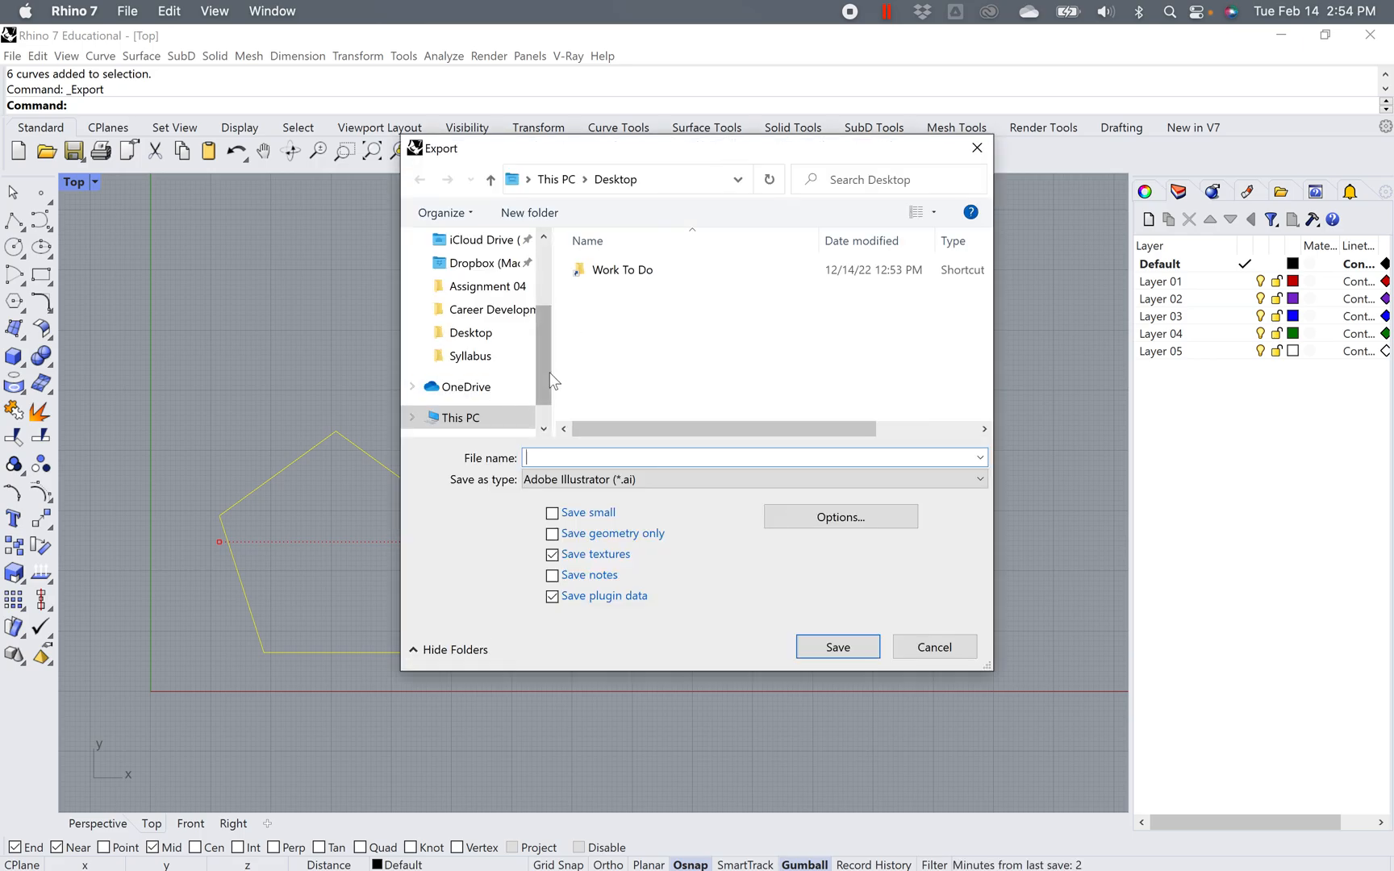
pyautogui.moveTo(546, 348); pyautogui.dragTo(545, 250)
pyautogui.click(468, 278)
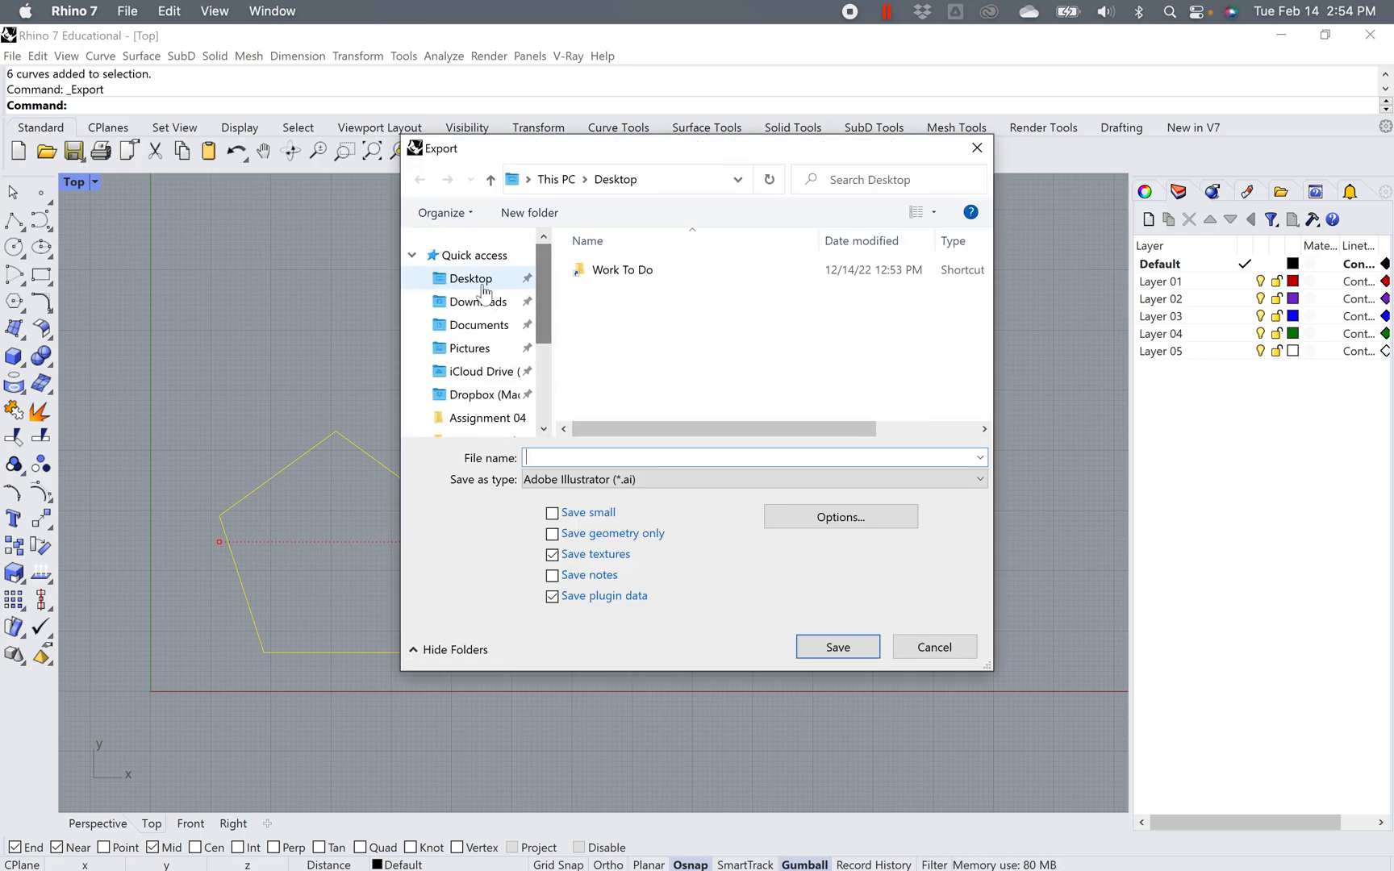
pyautogui.click(605, 458)
pyautogui.write('111')
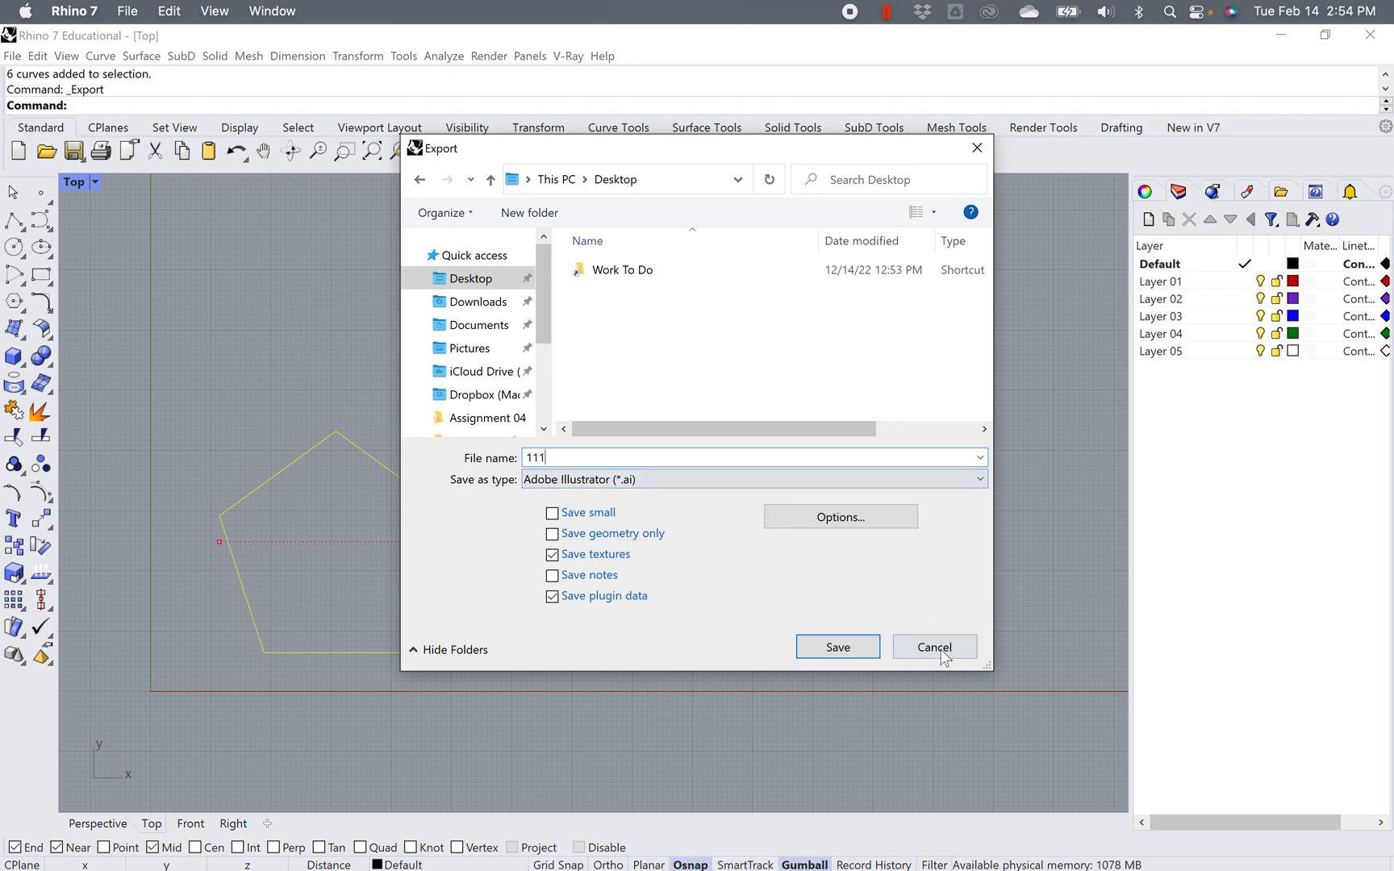
pyautogui.click(847, 647)
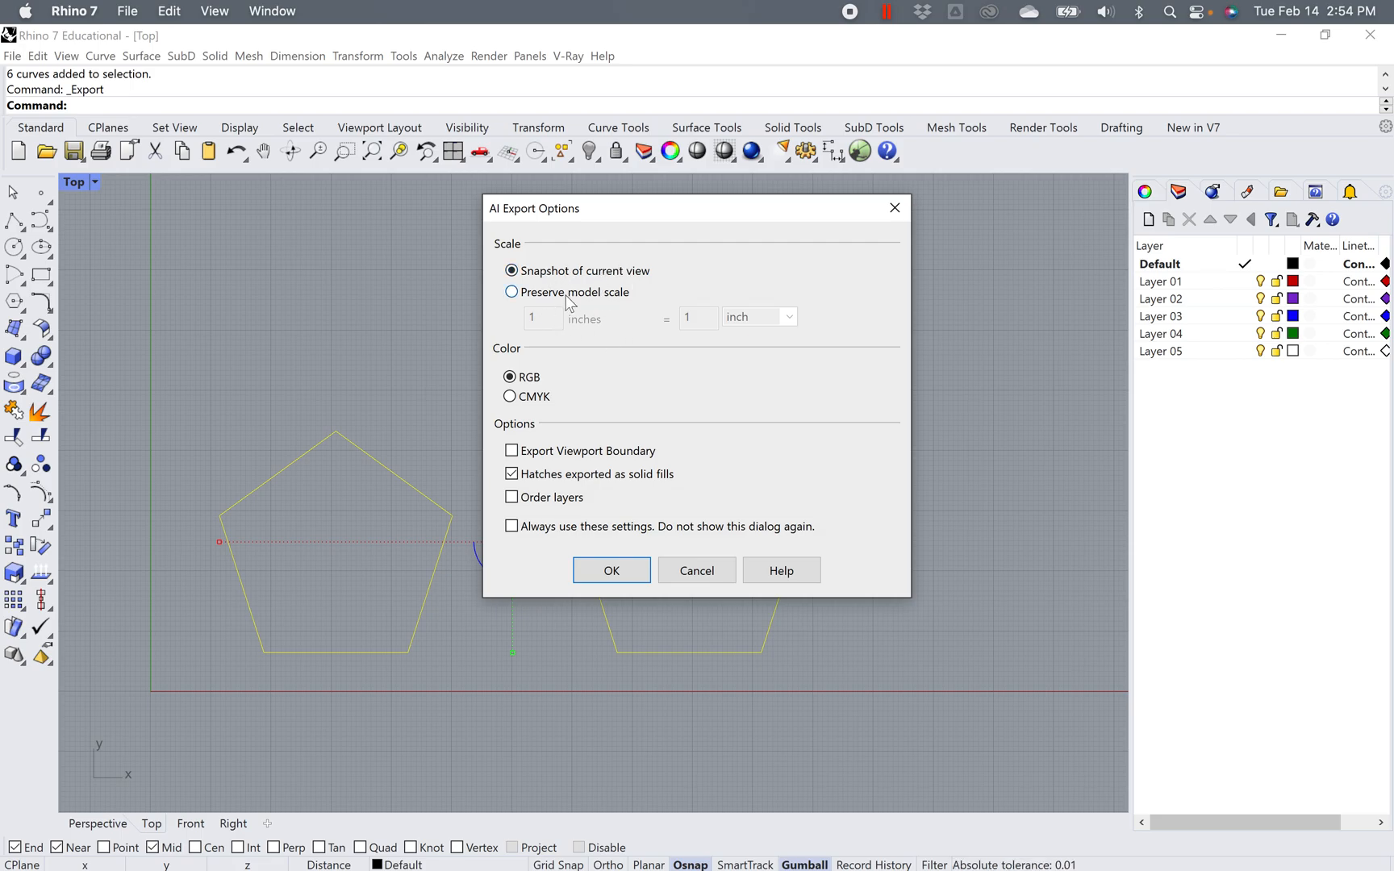
pyautogui.click(611, 571)
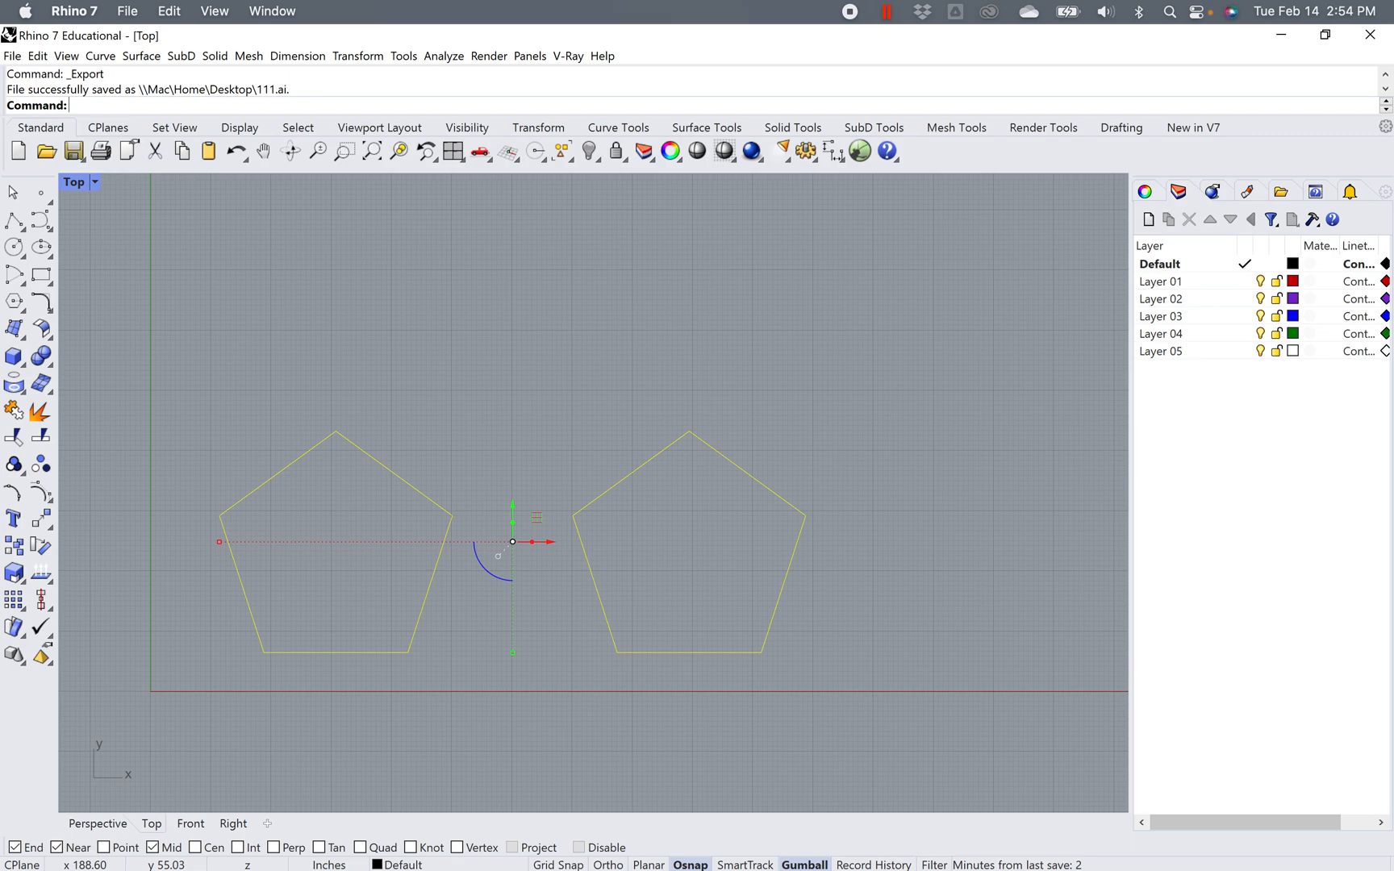
# Step: Switch to Illustrator and open the exported 111.ai file, framing the two pentagons
pyautogui.moveTo(353, 640); pyautogui.dragTo(263, 794)
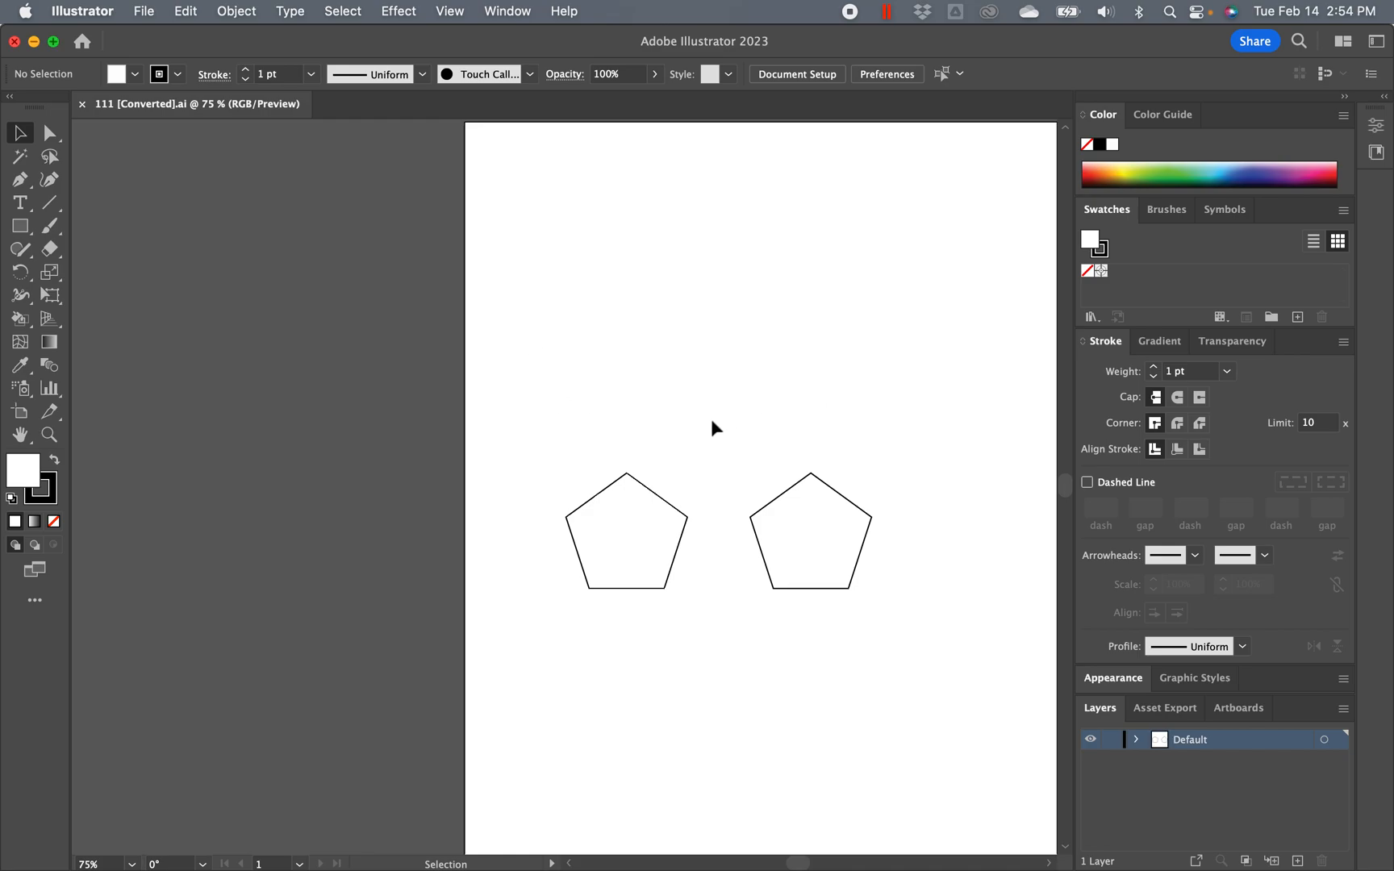
pyautogui.moveTo(753, 415); pyautogui.dragTo(563, 359)
pyautogui.keyDown('super'); pyautogui.moveTo(484, 489); pyautogui.dragTo(735, 625); pyautogui.keyUp('super')
# Step: Set the stroke weight of both pentagons to 6 pt and deselect them
pyautogui.moveTo(955, 660); pyautogui.dragTo(170, 296)
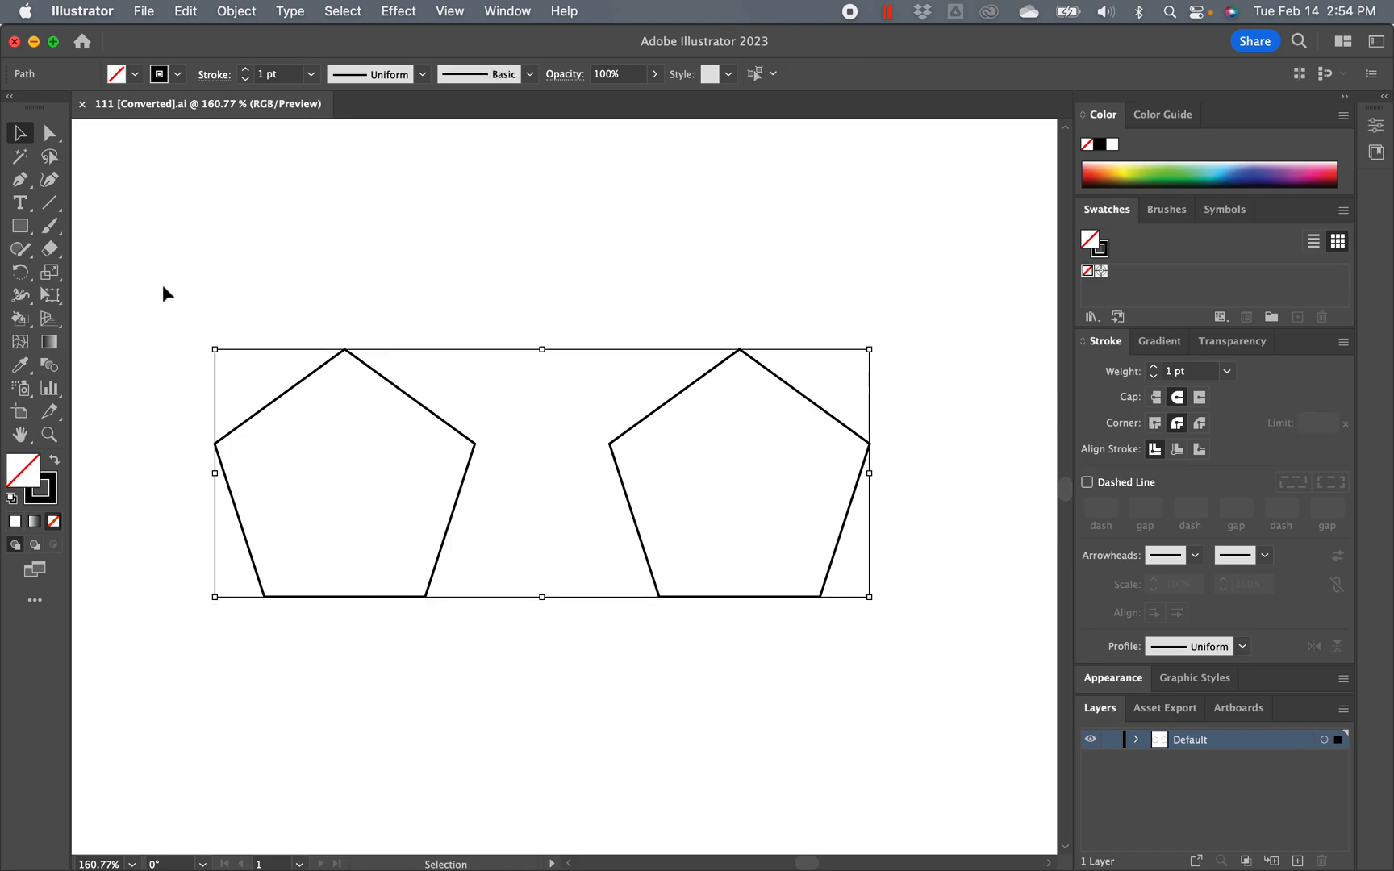
pyautogui.click(1228, 373)
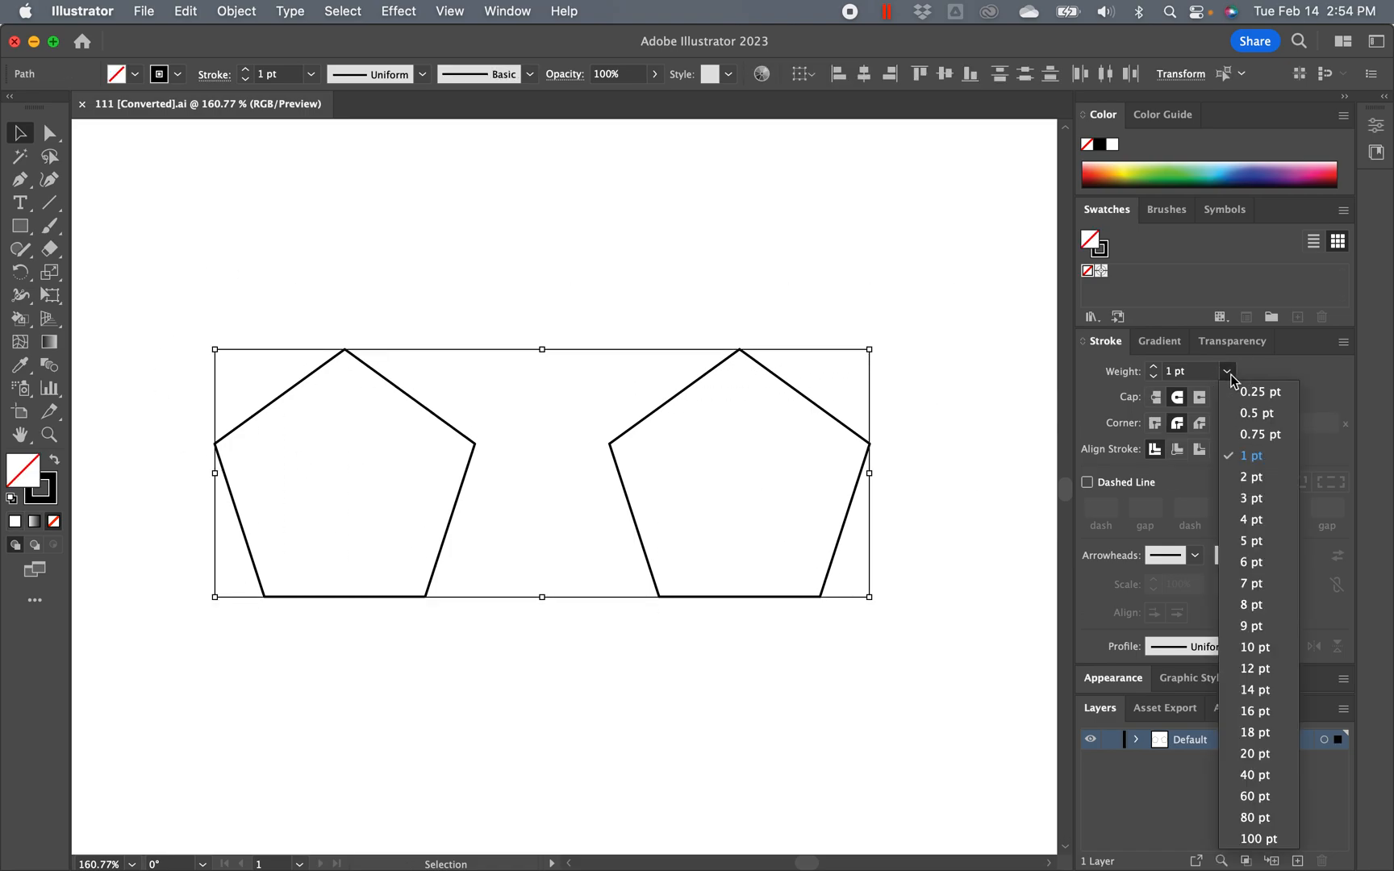
pyautogui.click(1253, 563)
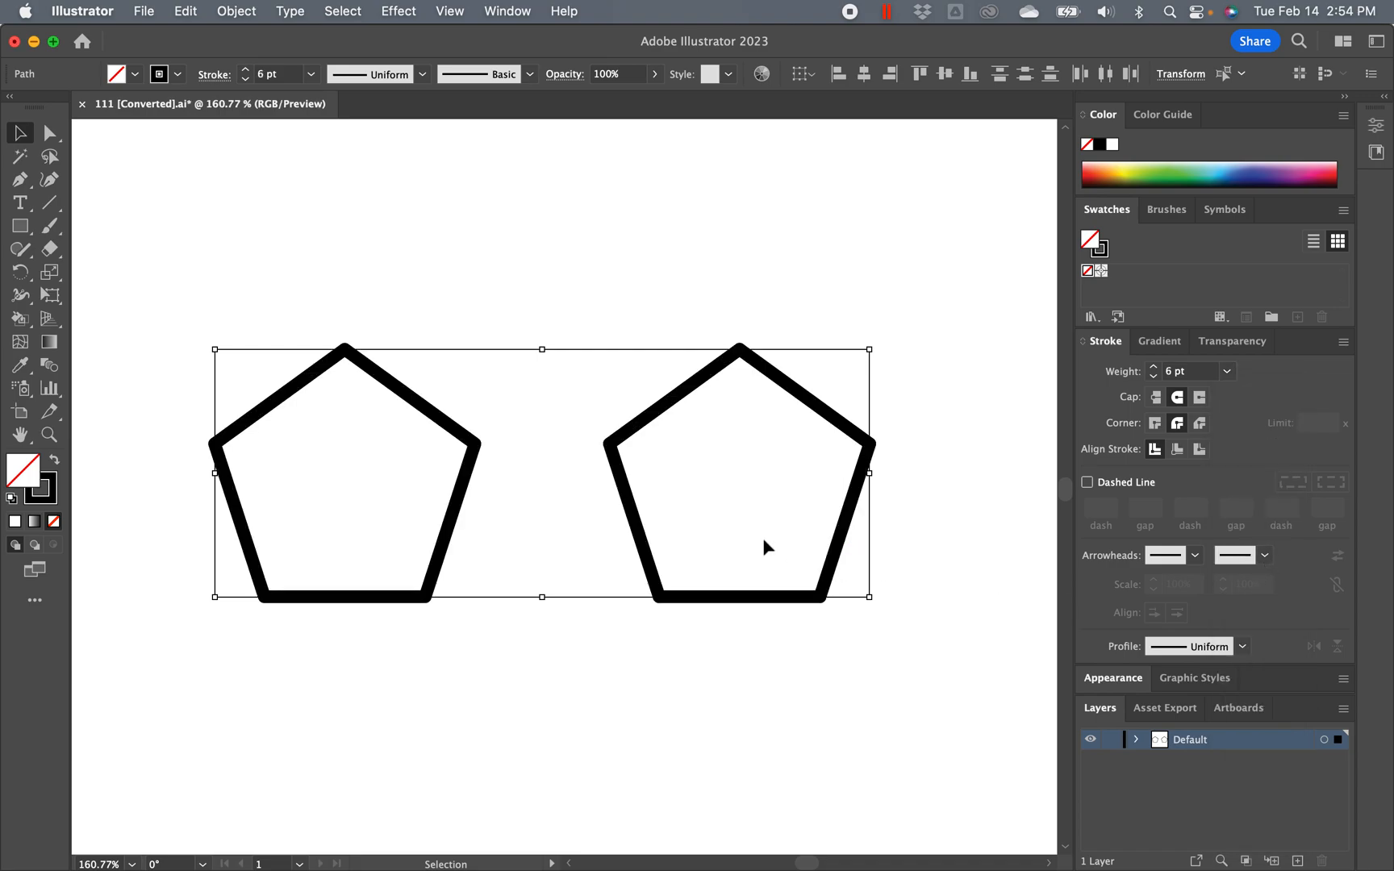
pyautogui.click(539, 529)
# Step: Examine the thick outlines of both pentagons up close, especially the corner joins of the closed one
pyautogui.moveTo(539, 529); pyautogui.dragTo(551, 507)
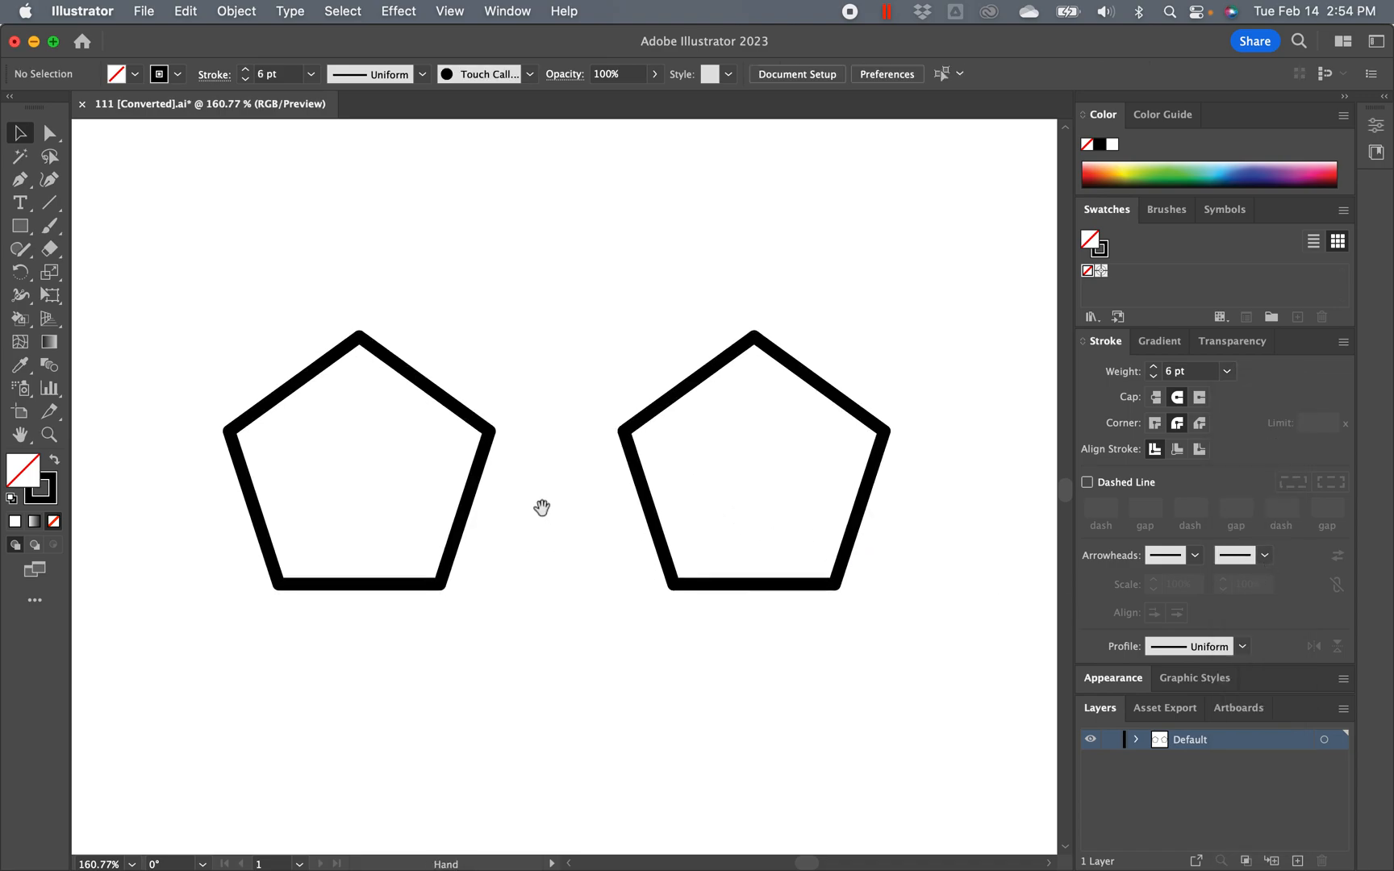
pyautogui.click(434, 397)
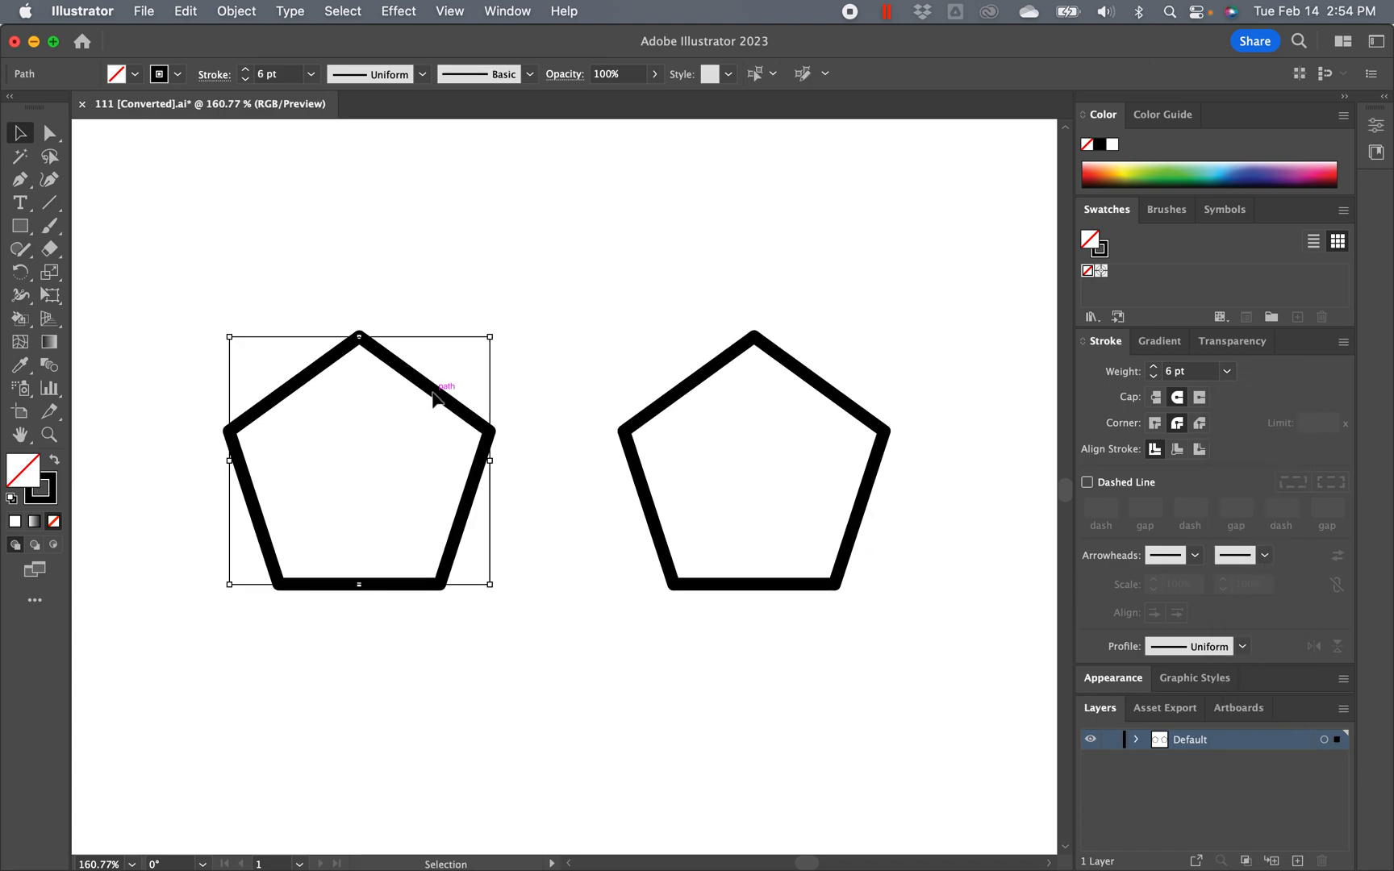
pyautogui.click(576, 552)
pyautogui.moveTo(560, 502); pyautogui.dragTo(667, 577)
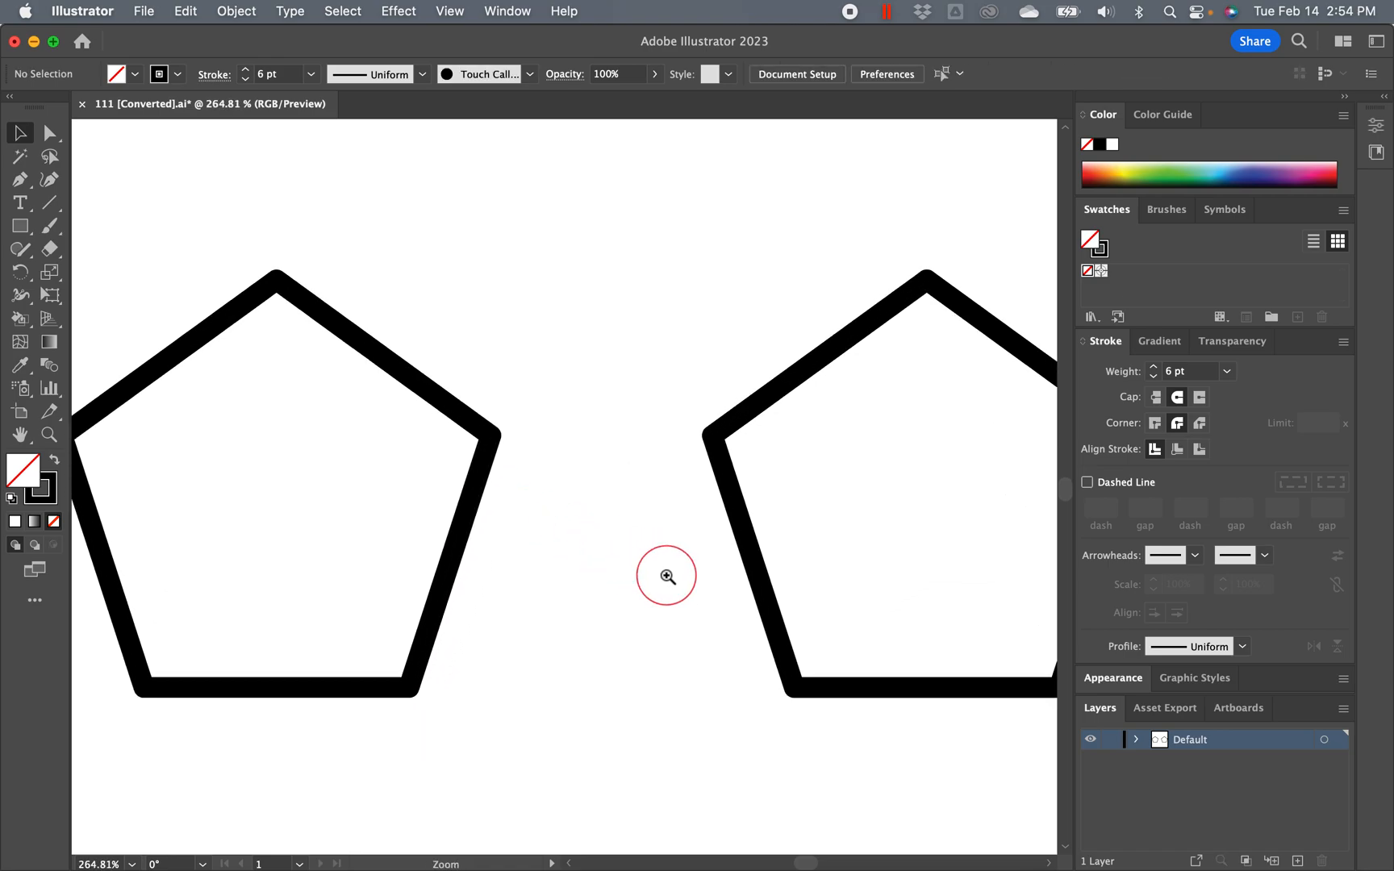
pyautogui.moveTo(506, 561); pyautogui.dragTo(655, 539)
pyautogui.moveTo(407, 484)
pyautogui.keyDown('super'); pyautogui.mouseDown()
pyautogui.moveTo(488, 515)
pyautogui.moveTo(395, 496)
pyautogui.mouseUp(); pyautogui.keyUp('super')
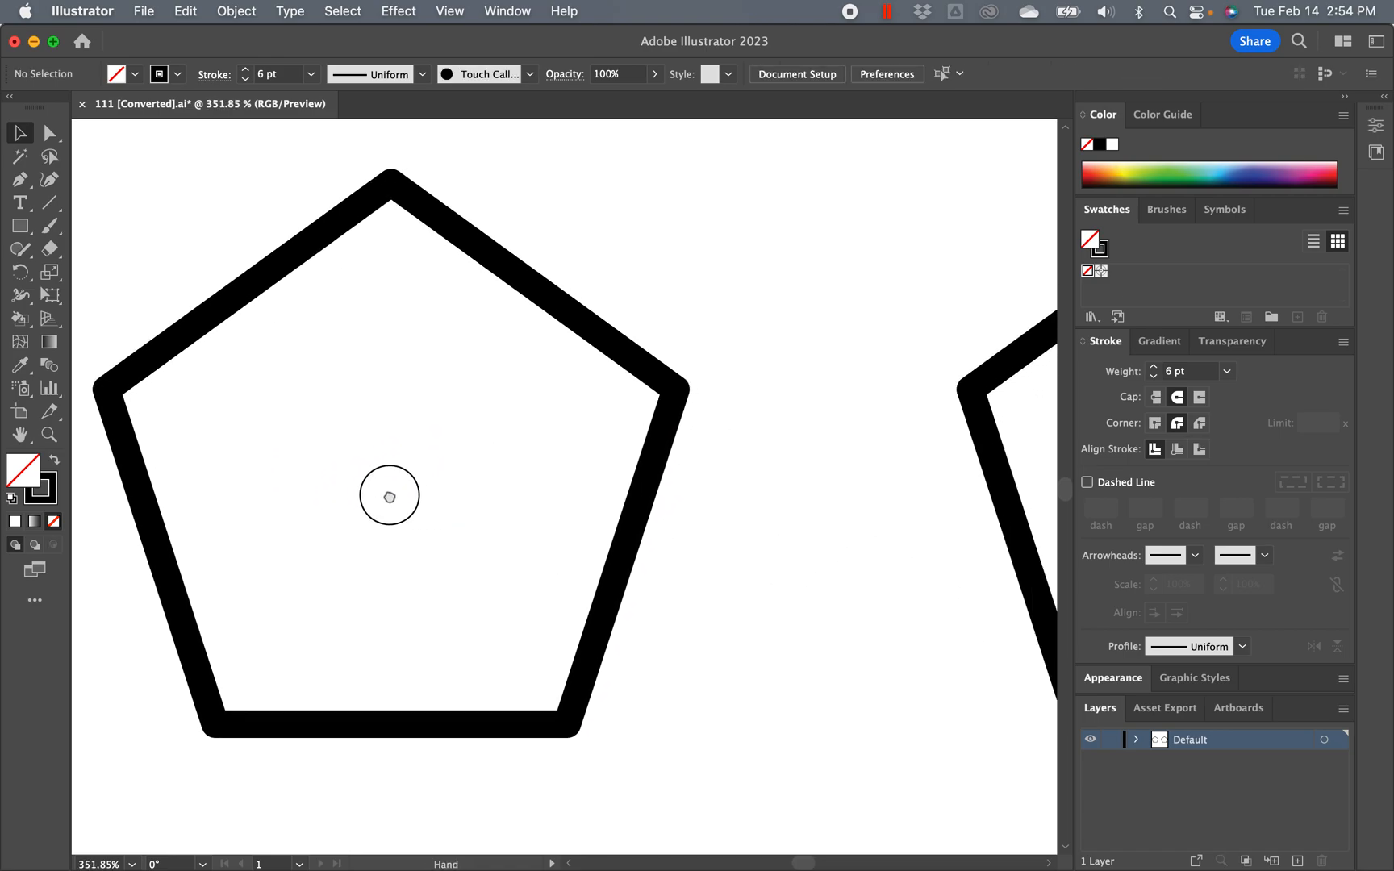
pyautogui.hscroll(5, 395, 497)
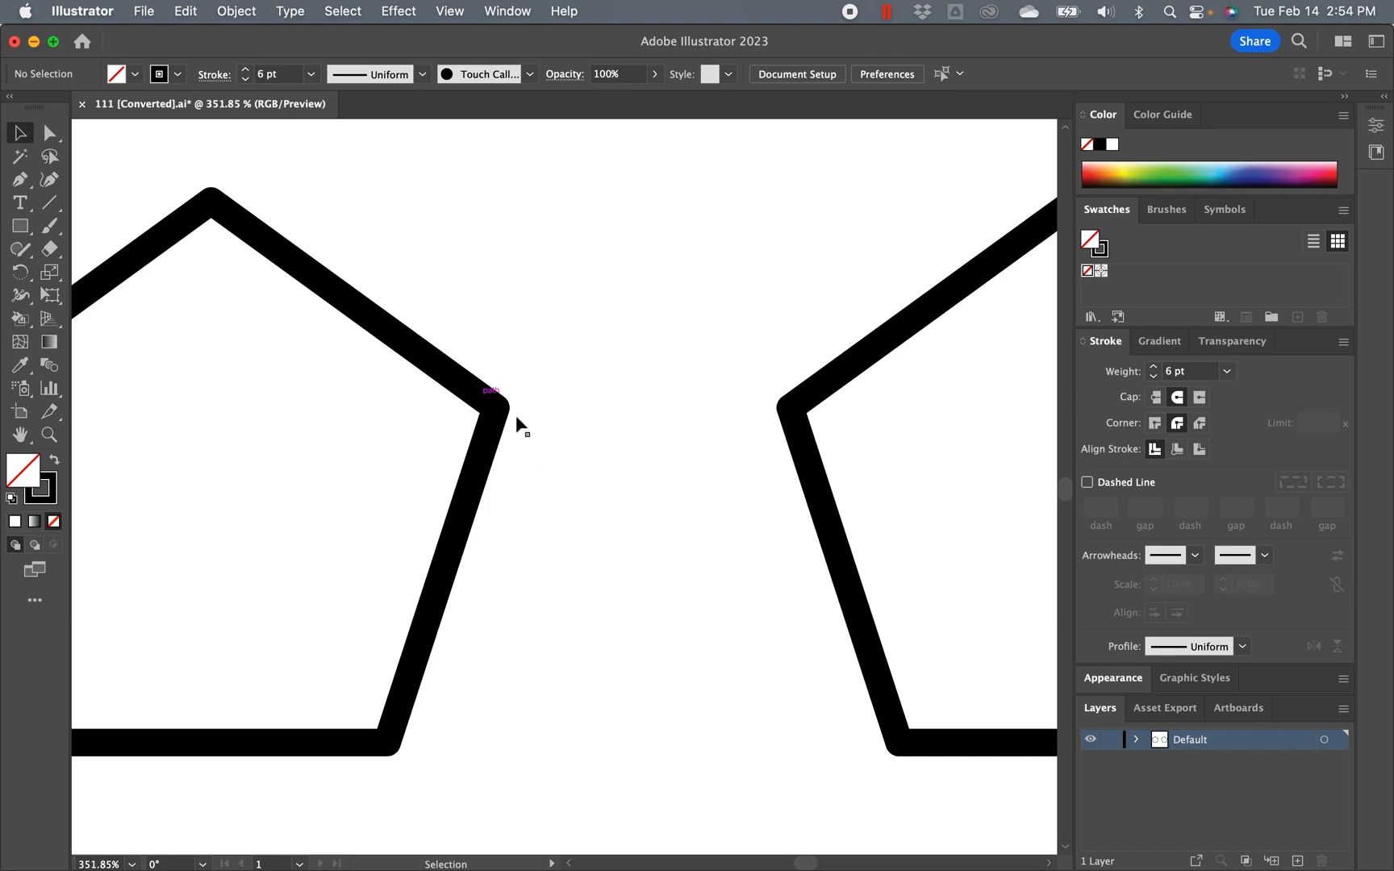
pyautogui.keyDown('super'); pyautogui.moveTo(486, 404); pyautogui.dragTo(691, 476); pyautogui.keyUp('super')
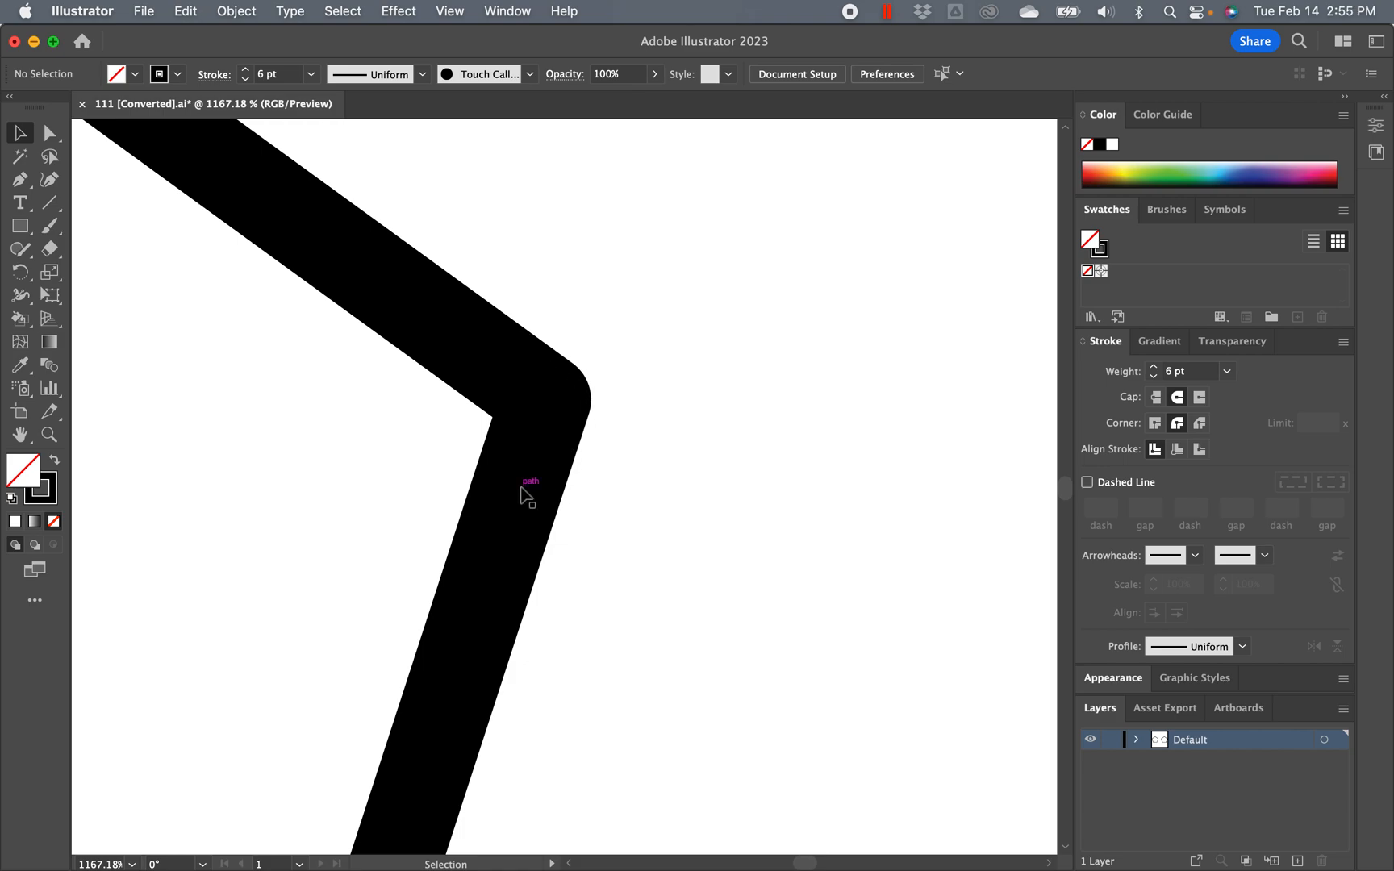
# Step: Try the miter, bevel and round corner joins on the closed pentagon's stroke, finishing with the round join
pyautogui.moveTo(638, 556); pyautogui.dragTo(454, 488)
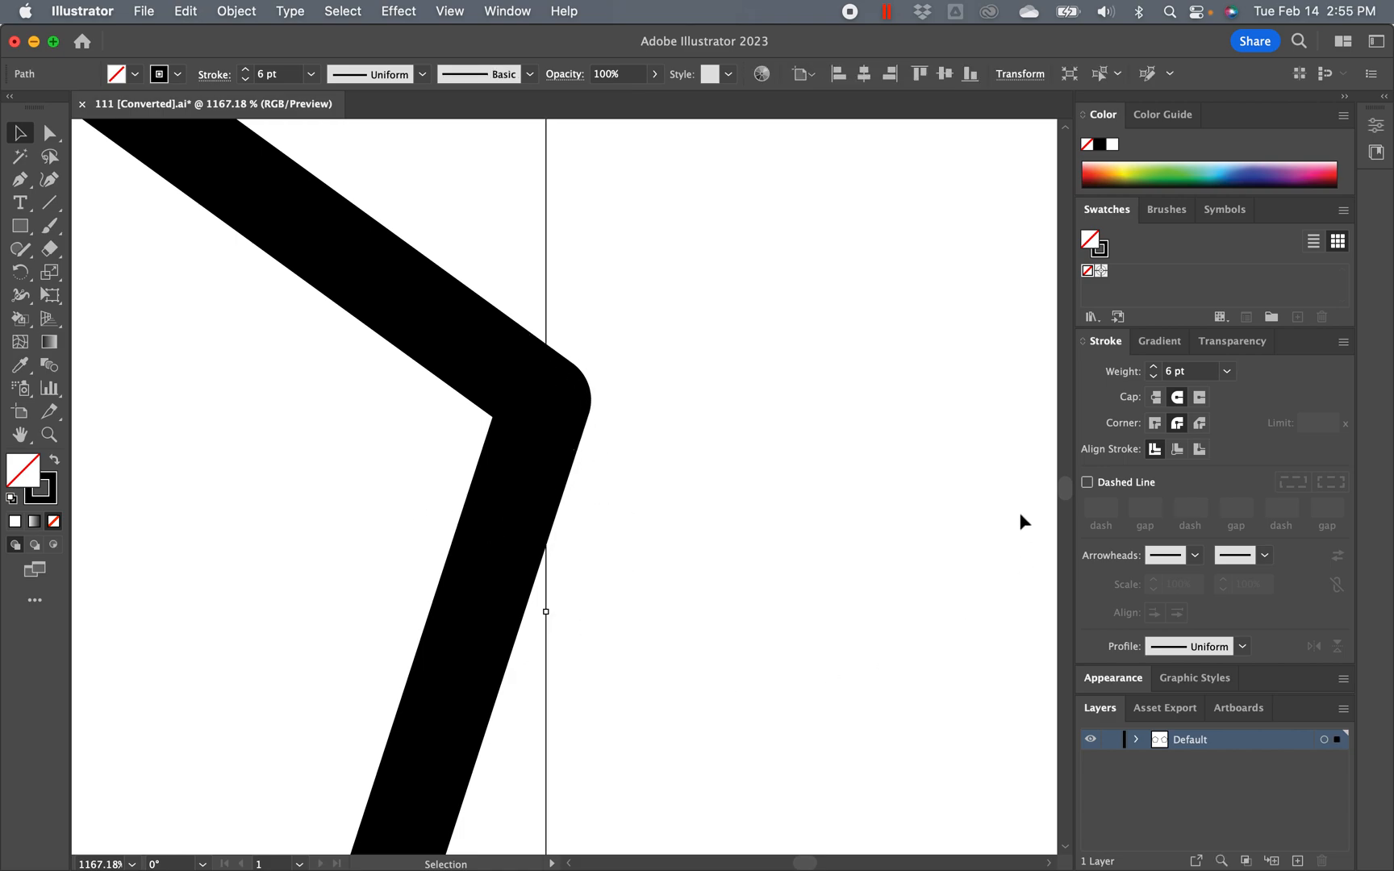
pyautogui.click(1156, 422)
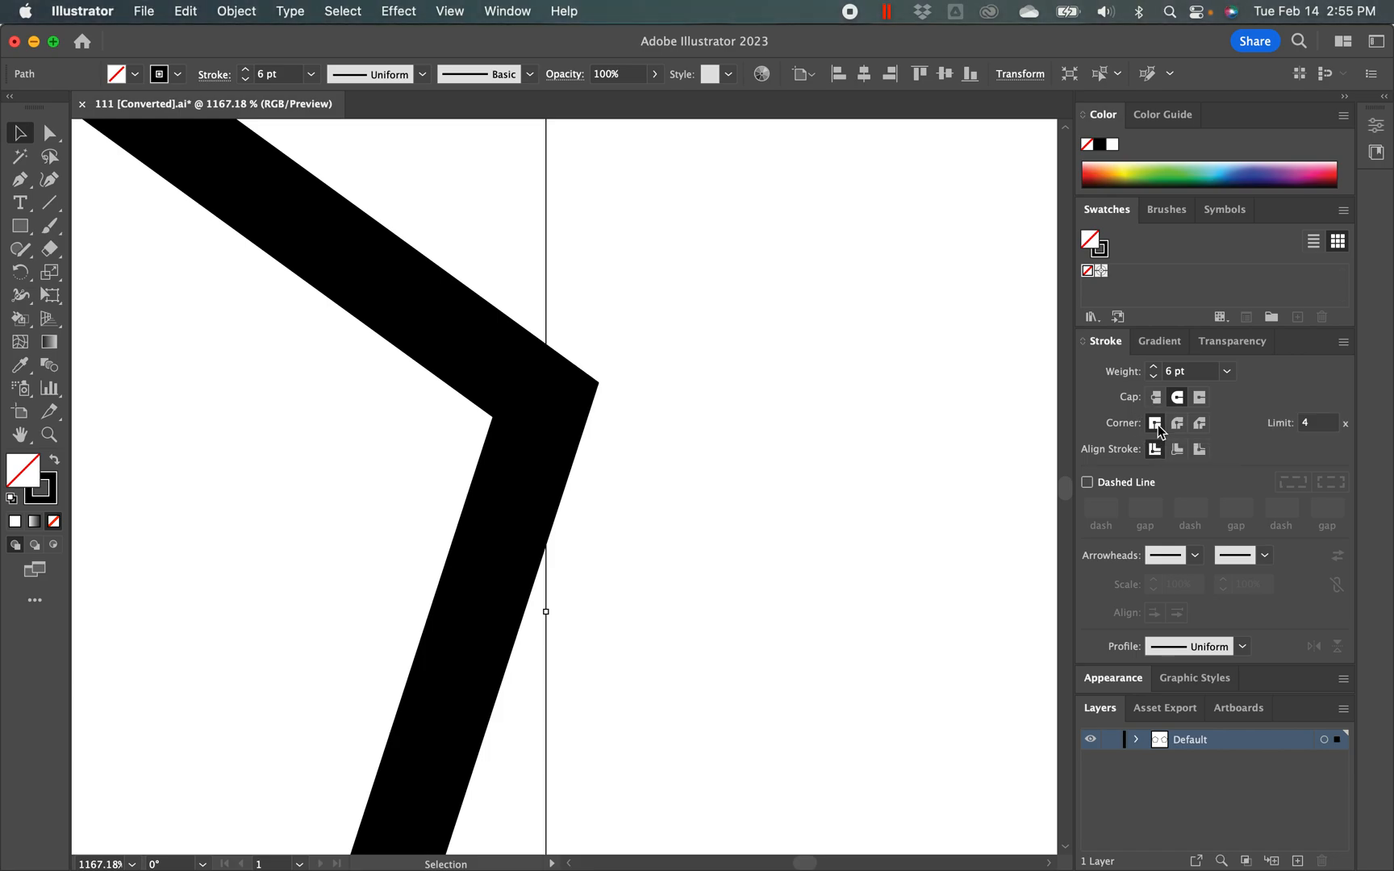
pyautogui.click(1200, 422)
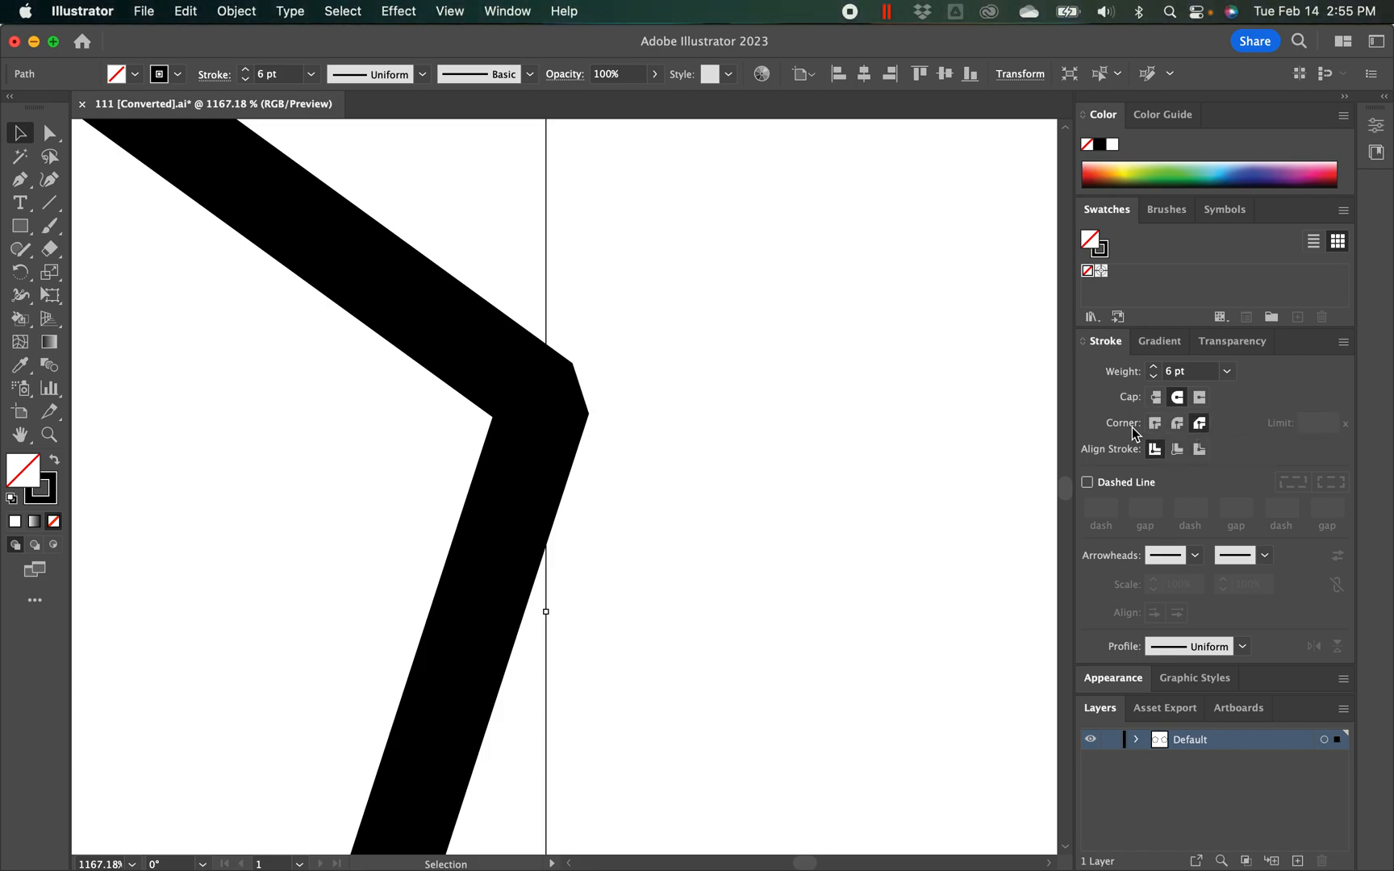
pyautogui.click(1156, 422)
pyautogui.click(1178, 423)
pyautogui.click(1200, 423)
pyautogui.click(1154, 425)
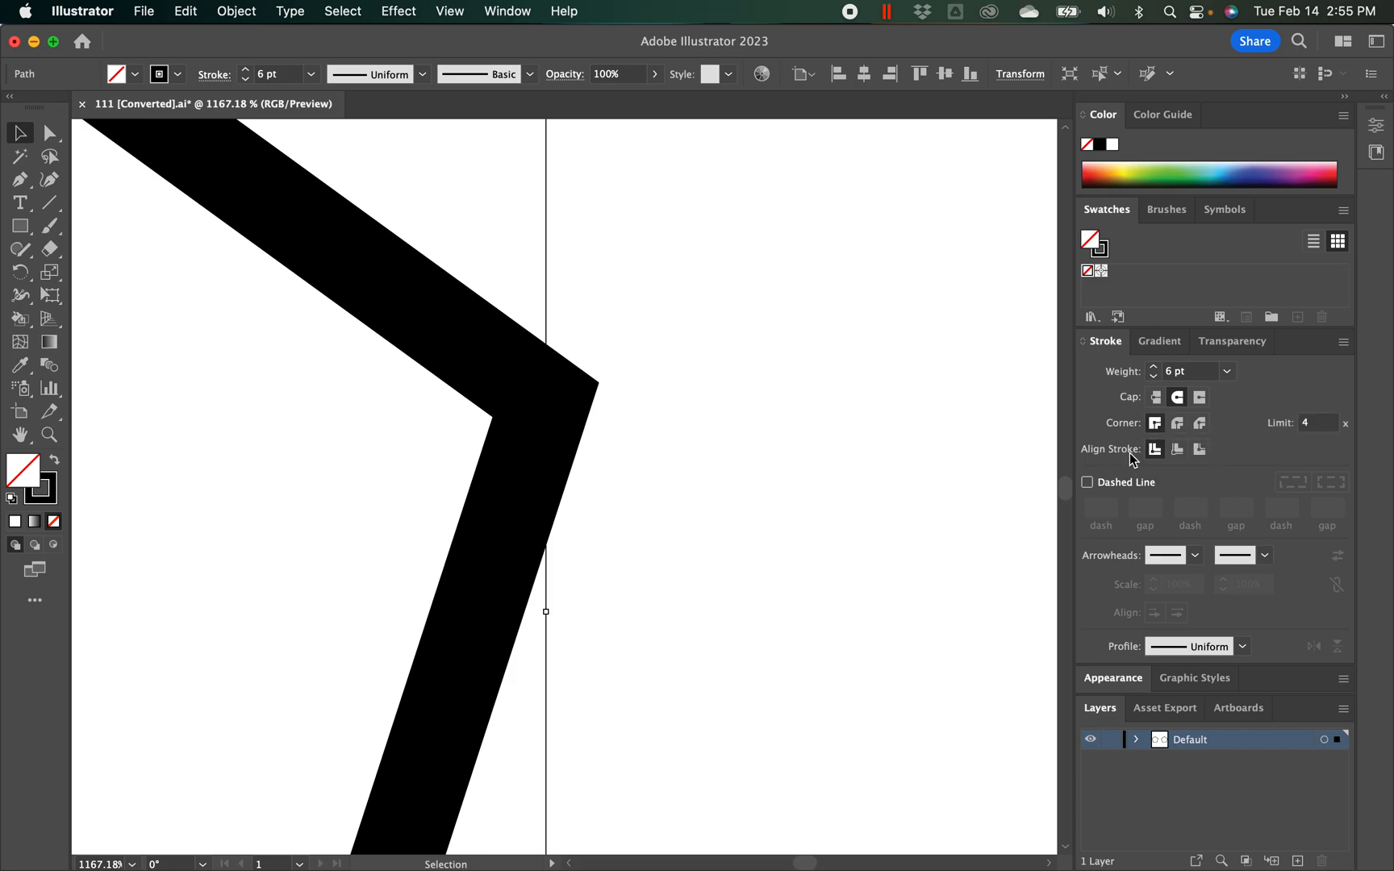
pyautogui.click(1182, 431)
# Step: Set projecting caps on the two segments that meet at the exploded pentagon's right corner
pyautogui.moveTo(813, 439); pyautogui.dragTo(704, 471)
pyautogui.keyDown('alt'); pyautogui.keyDown('super'); pyautogui.click(722, 469); pyautogui.keyUp('super'); pyautogui.keyUp('alt')
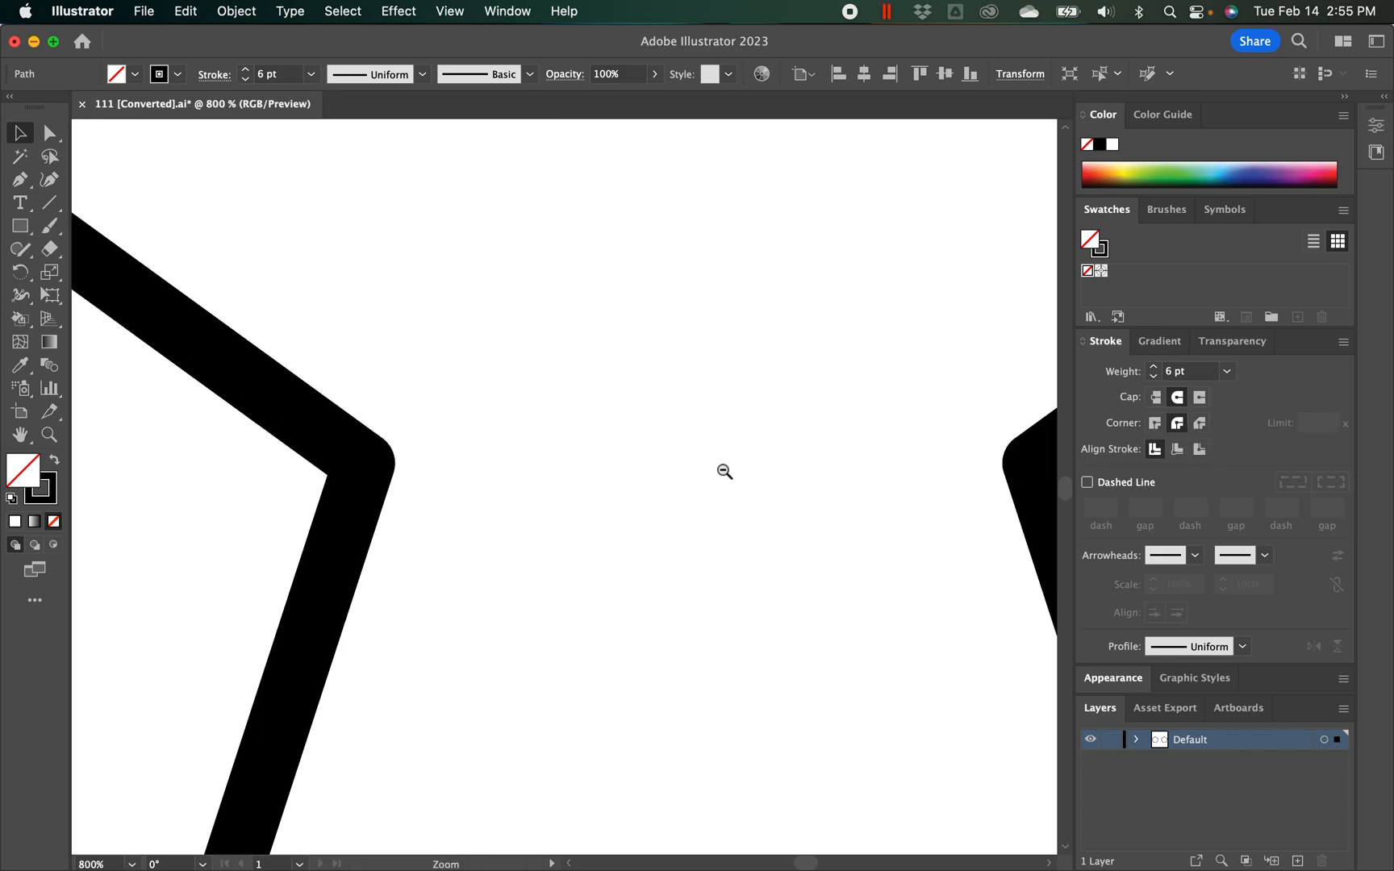
pyautogui.keyDown('alt'); pyautogui.keyDown('super'); pyautogui.click(722, 469); pyautogui.keyUp('super'); pyautogui.keyUp('alt')
pyautogui.keyDown('alt'); pyautogui.keyDown('super'); pyautogui.click(723, 469); pyautogui.keyUp('super'); pyautogui.keyUp('alt')
pyautogui.moveTo(866, 473); pyautogui.dragTo(688, 460)
pyautogui.keyDown('super'); pyautogui.moveTo(679, 408); pyautogui.dragTo(747, 438); pyautogui.keyUp('super')
pyautogui.moveTo(842, 430); pyautogui.dragTo(507, 452)
pyautogui.keyDown('super'); pyautogui.moveTo(607, 302); pyautogui.dragTo(687, 350); pyautogui.keyUp('super')
pyautogui.moveTo(769, 317); pyautogui.dragTo(735, 346)
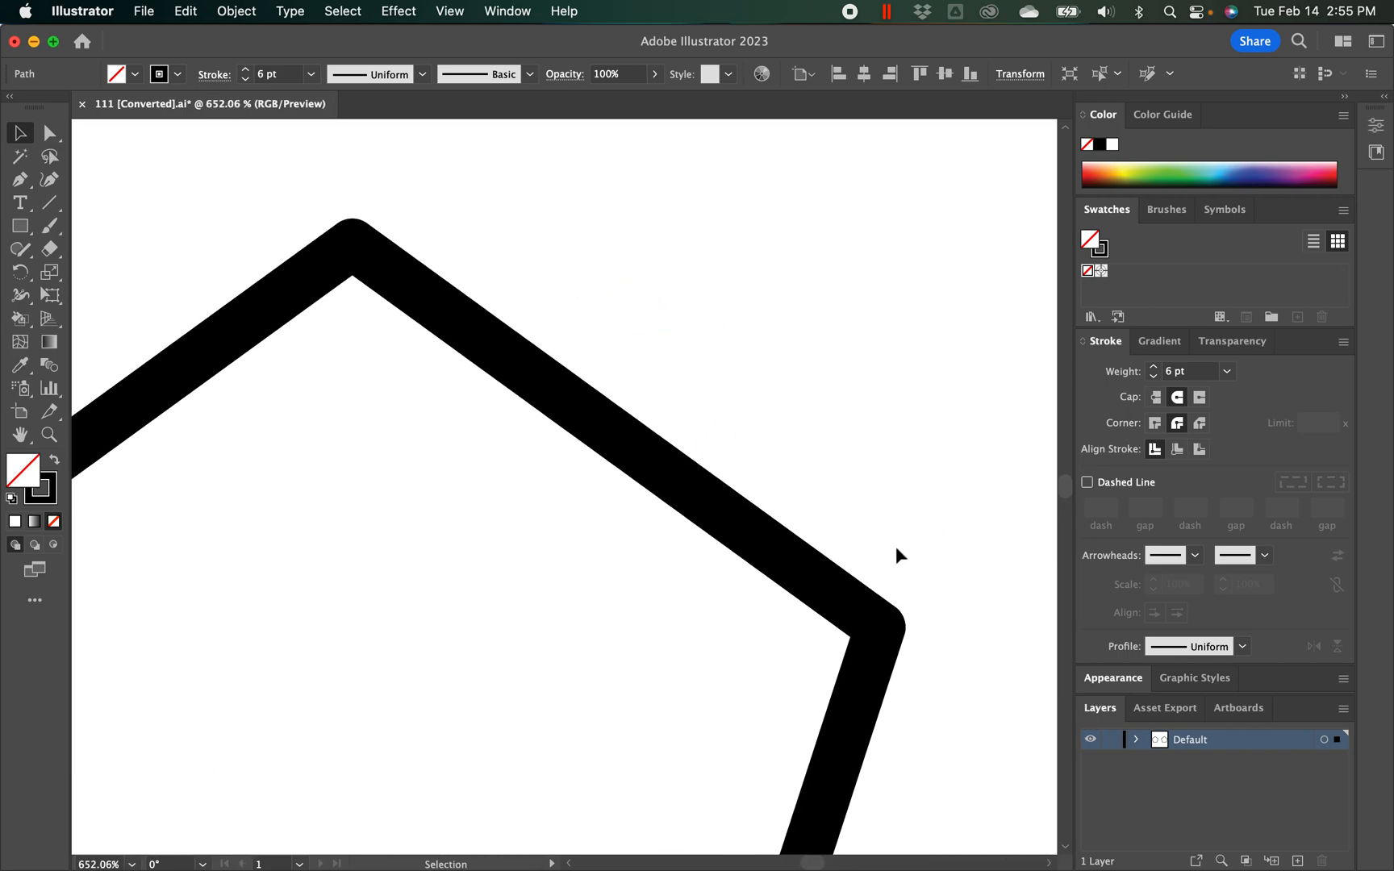
pyautogui.click(881, 638)
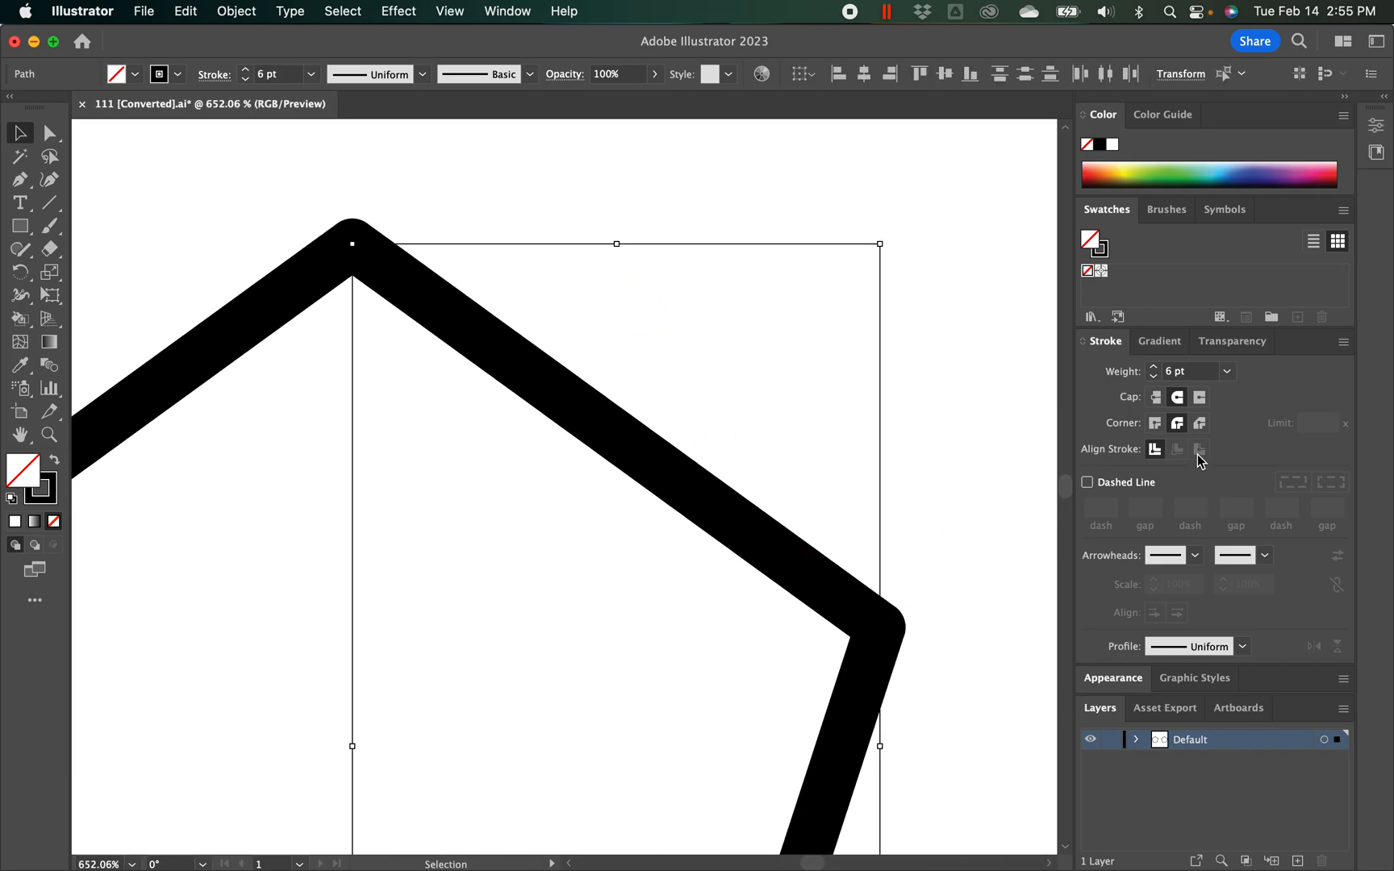
pyautogui.click(1202, 398)
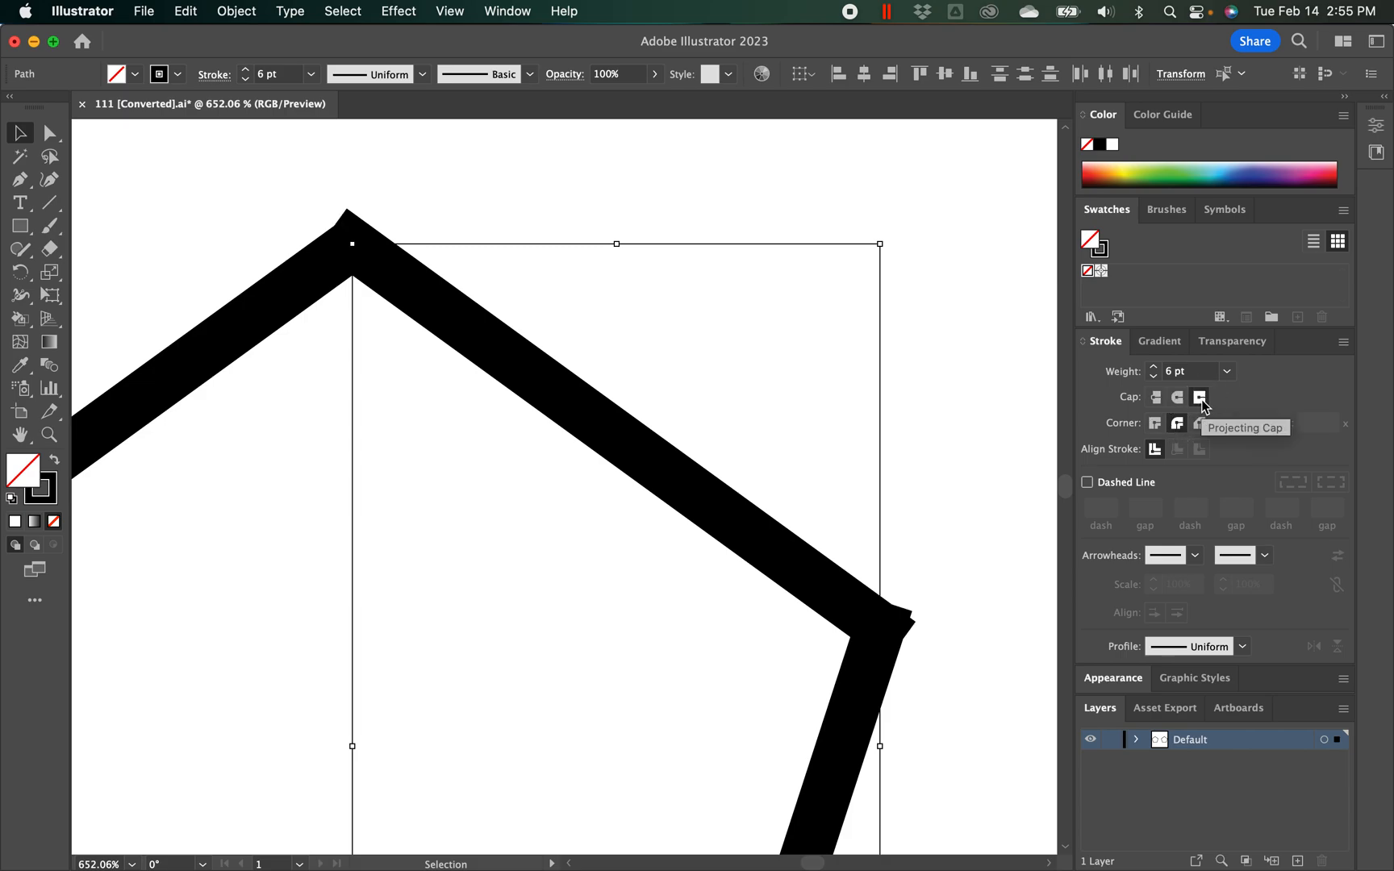
# Step: Compare butt and projecting caps up close at the exploded pentagon's right corner, finishing with projecting caps
pyautogui.moveTo(940, 676); pyautogui.dragTo(842, 527)
pyautogui.keyDown('super'); pyautogui.moveTo(746, 489); pyautogui.dragTo(727, 605); pyautogui.keyUp('super')
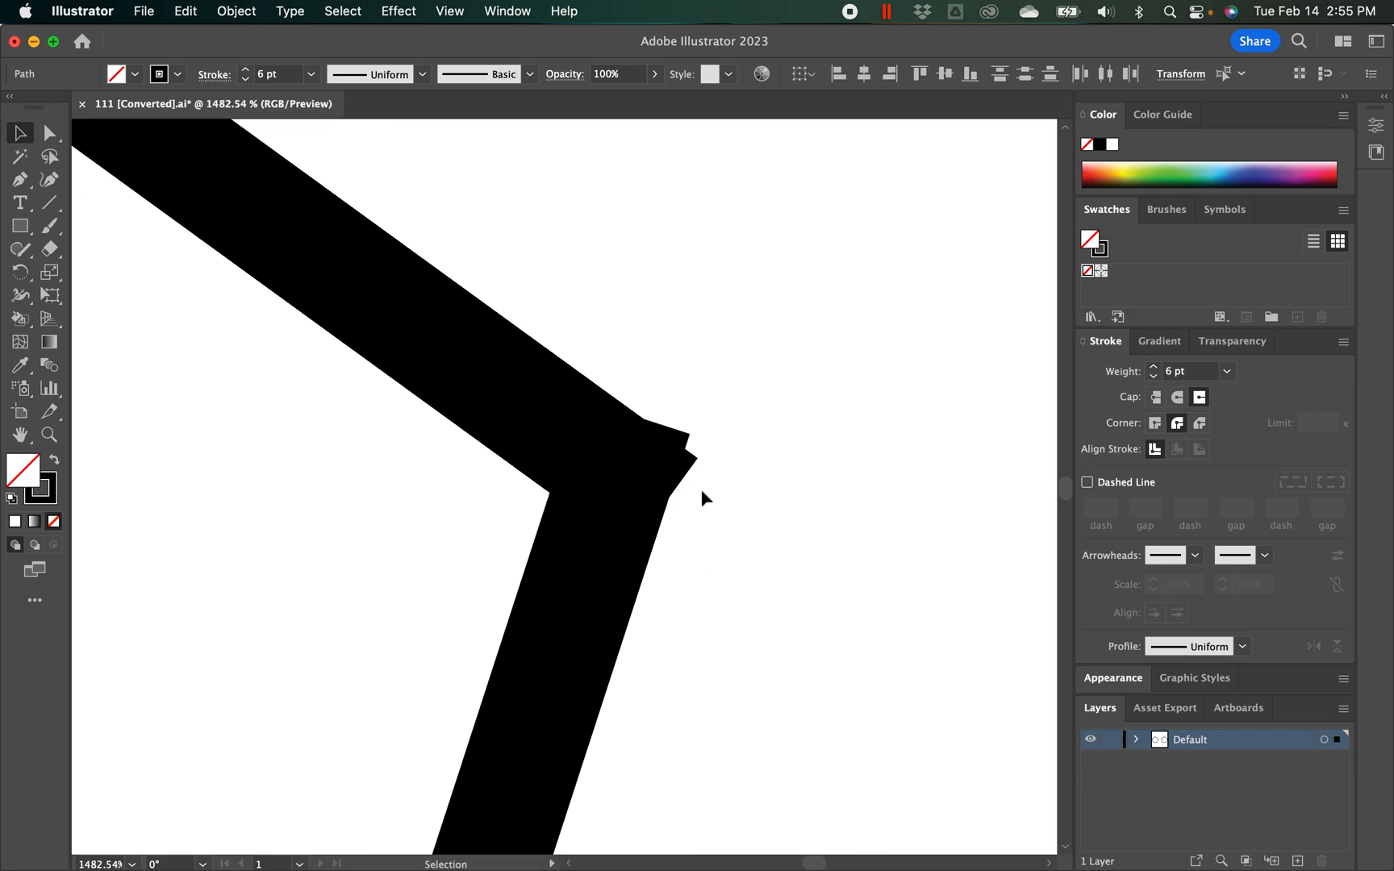
pyautogui.click(1157, 401)
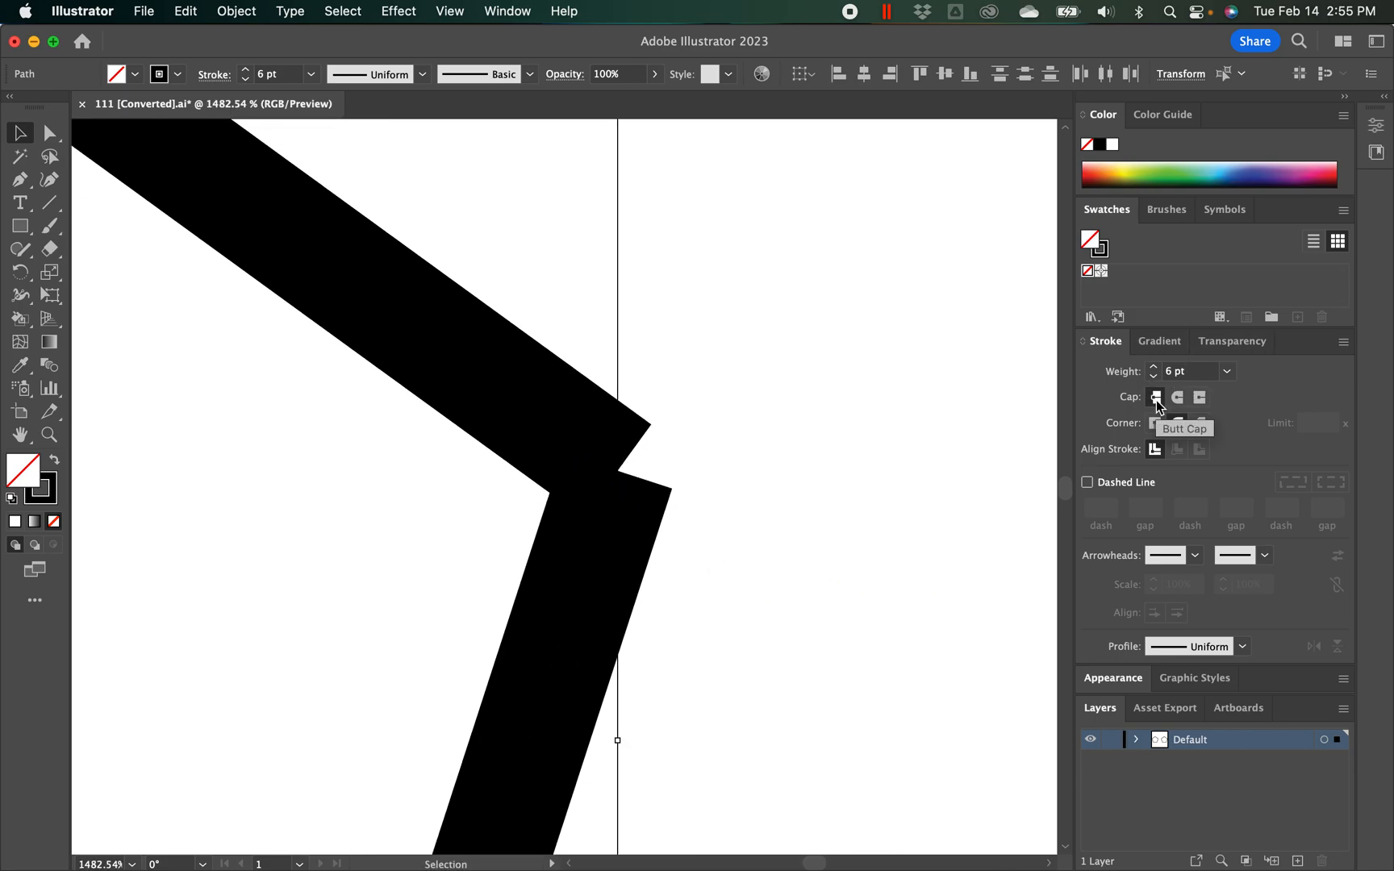
pyautogui.click(1199, 398)
pyautogui.click(1157, 400)
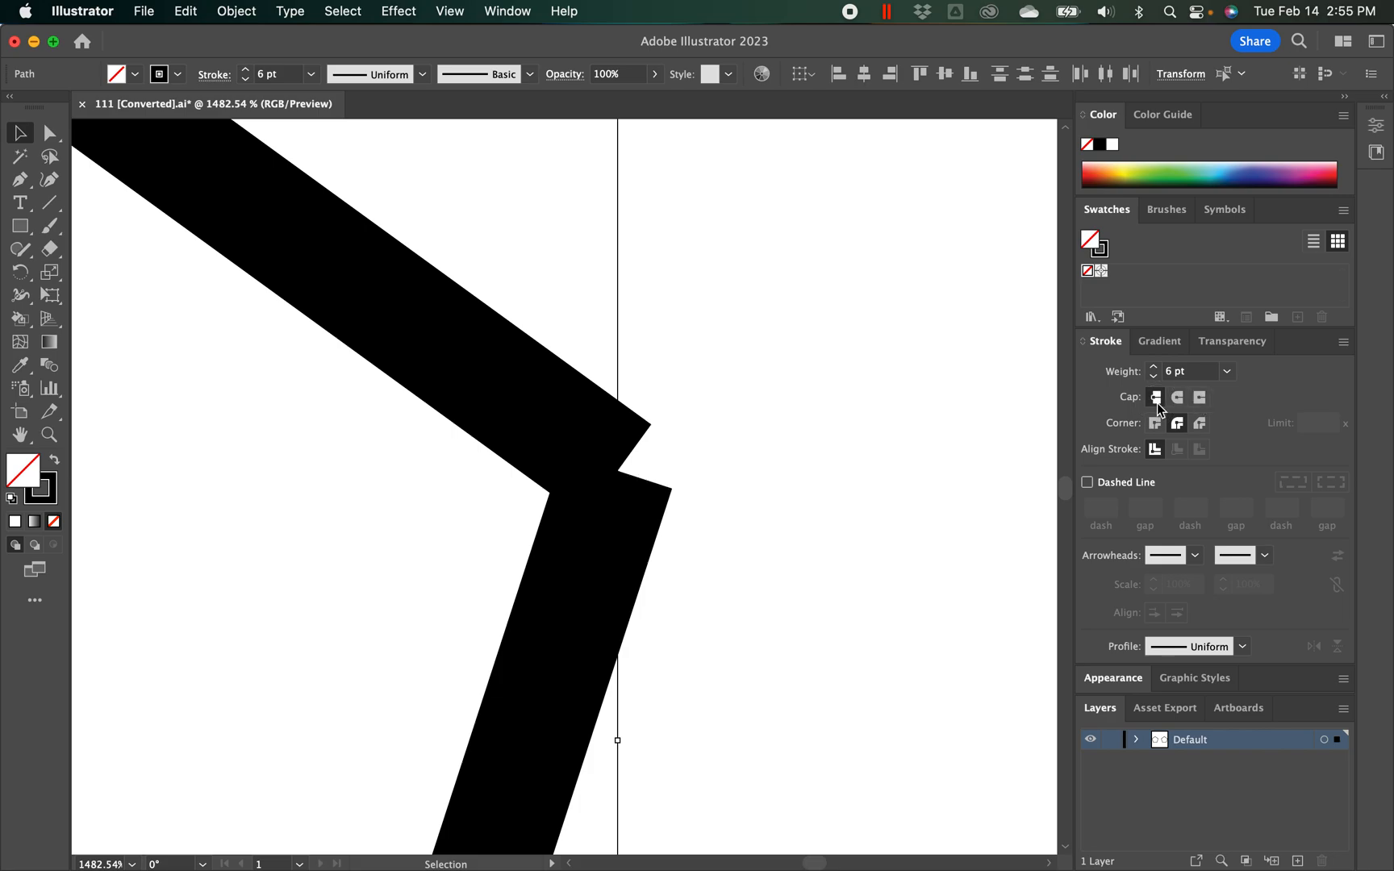
pyautogui.click(1200, 398)
# Step: Color the stroke of the exploded pentagon's lower-right segment green, 20BA20
pyautogui.moveTo(715, 687); pyautogui.dragTo(429, 614)
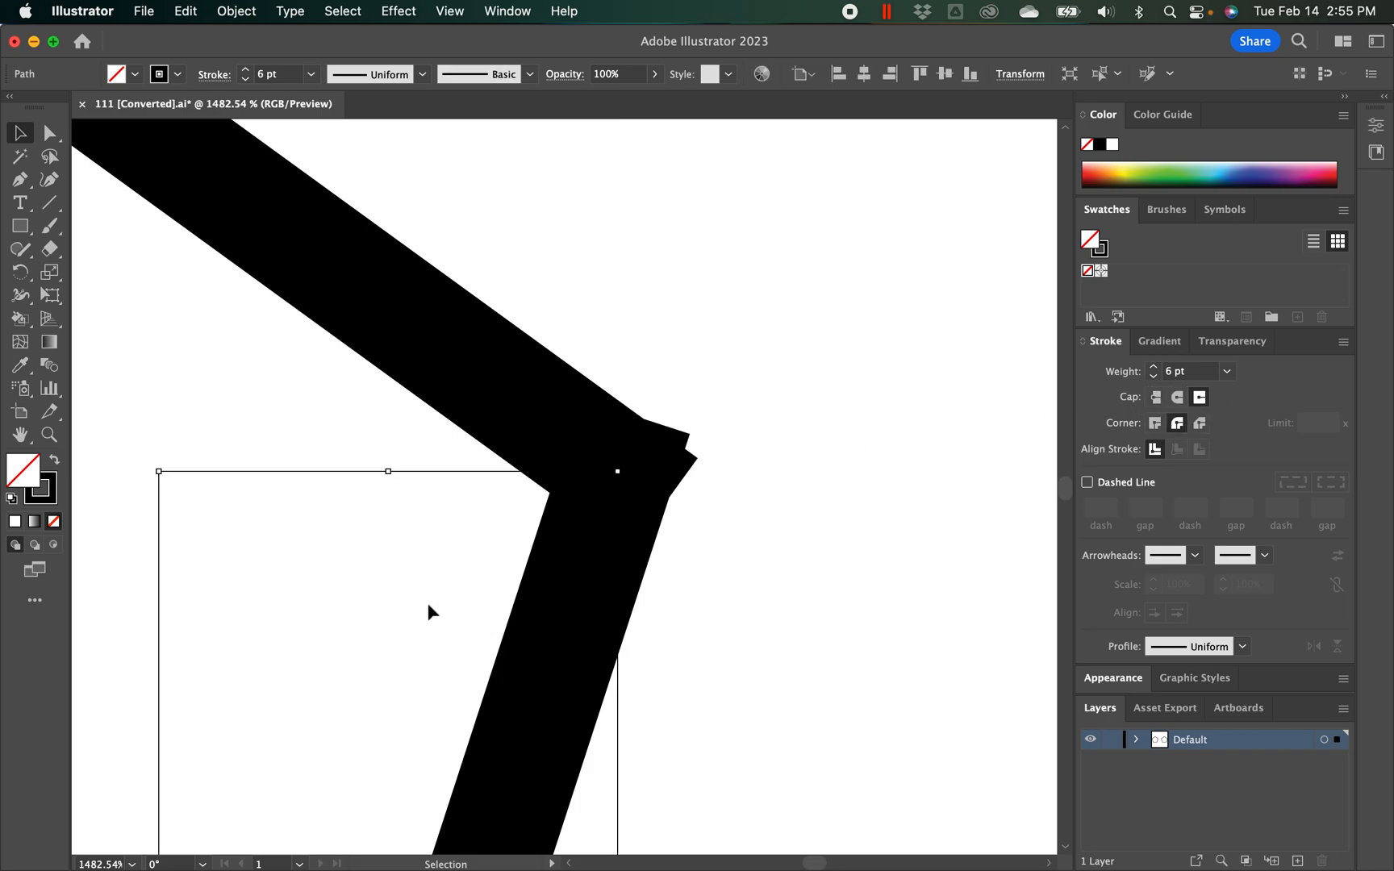
pyautogui.doubleClick(45, 488)
pyautogui.click(644, 396)
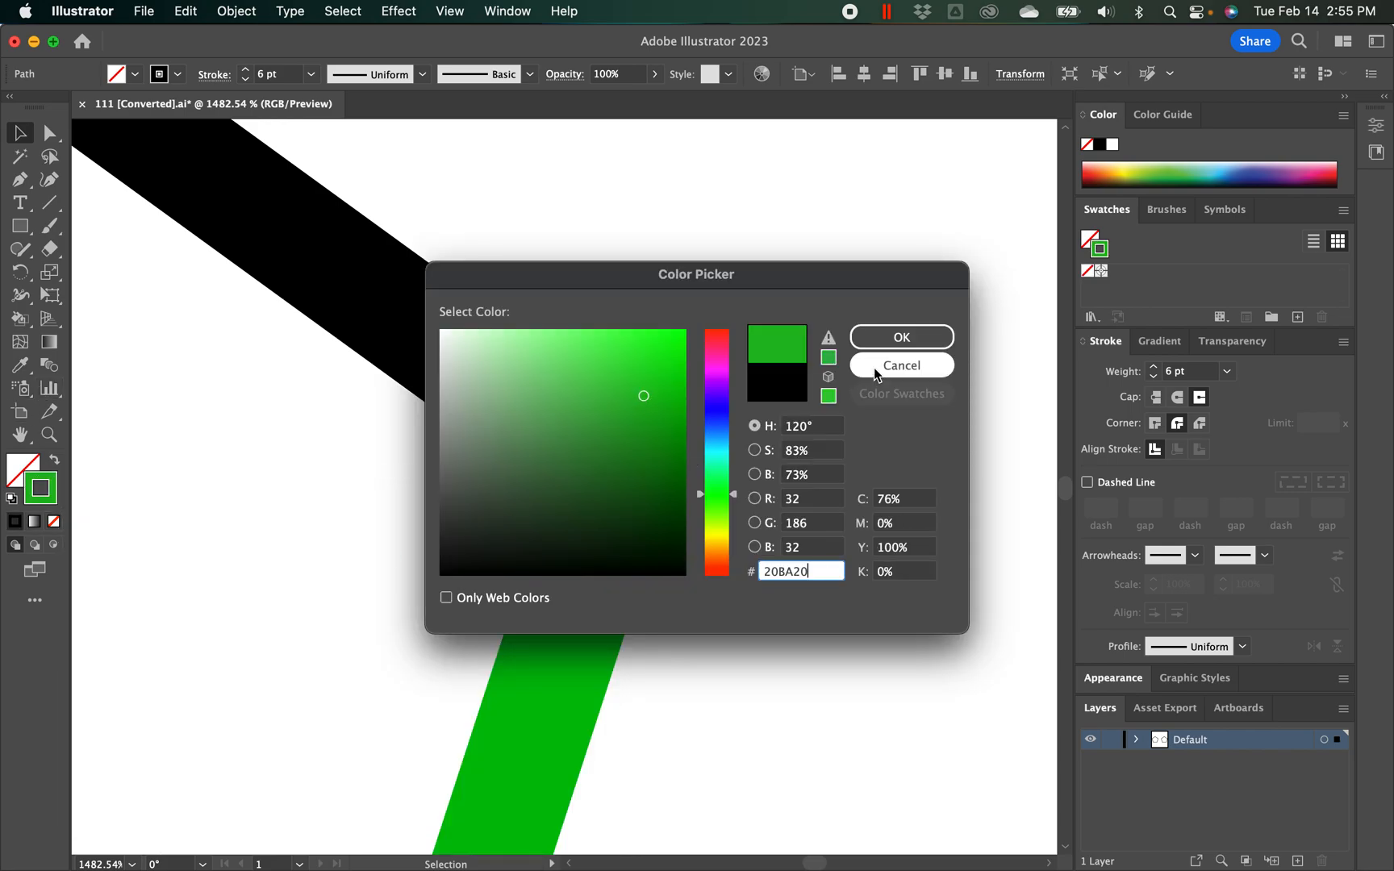
pyautogui.click(884, 346)
# Step: Color the stroke of the exploded pentagon's upper-right segment magenta
pyautogui.moveTo(546, 243); pyautogui.dragTo(322, 363)
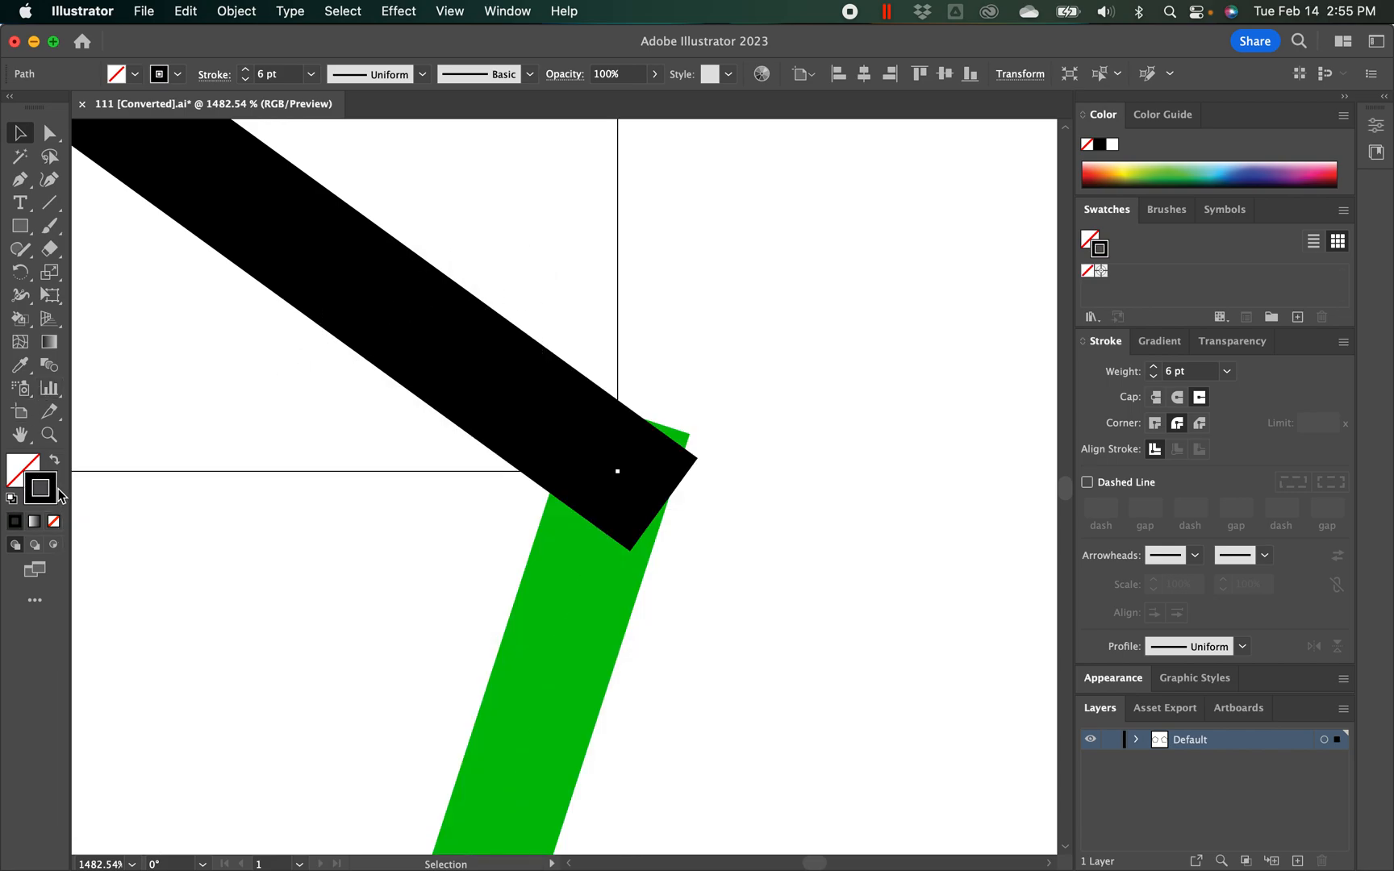
pyautogui.doubleClick(49, 496)
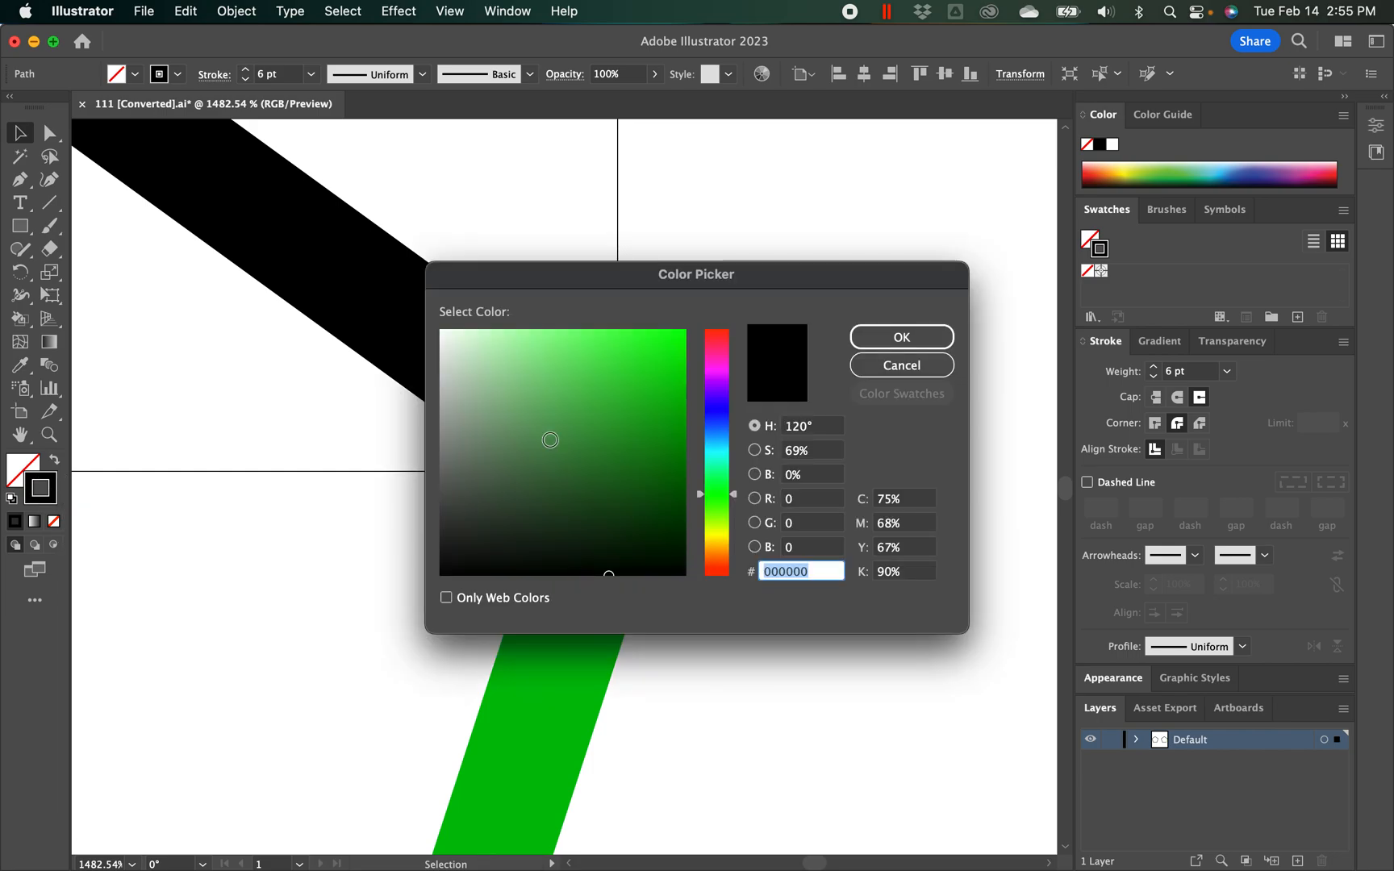
pyautogui.click(740, 352)
pyautogui.click(610, 371)
pyautogui.click(883, 336)
# Step: Try butt caps and then round caps on the magenta and green segments together, and deselect them
pyautogui.moveTo(810, 599); pyautogui.dragTo(476, 367)
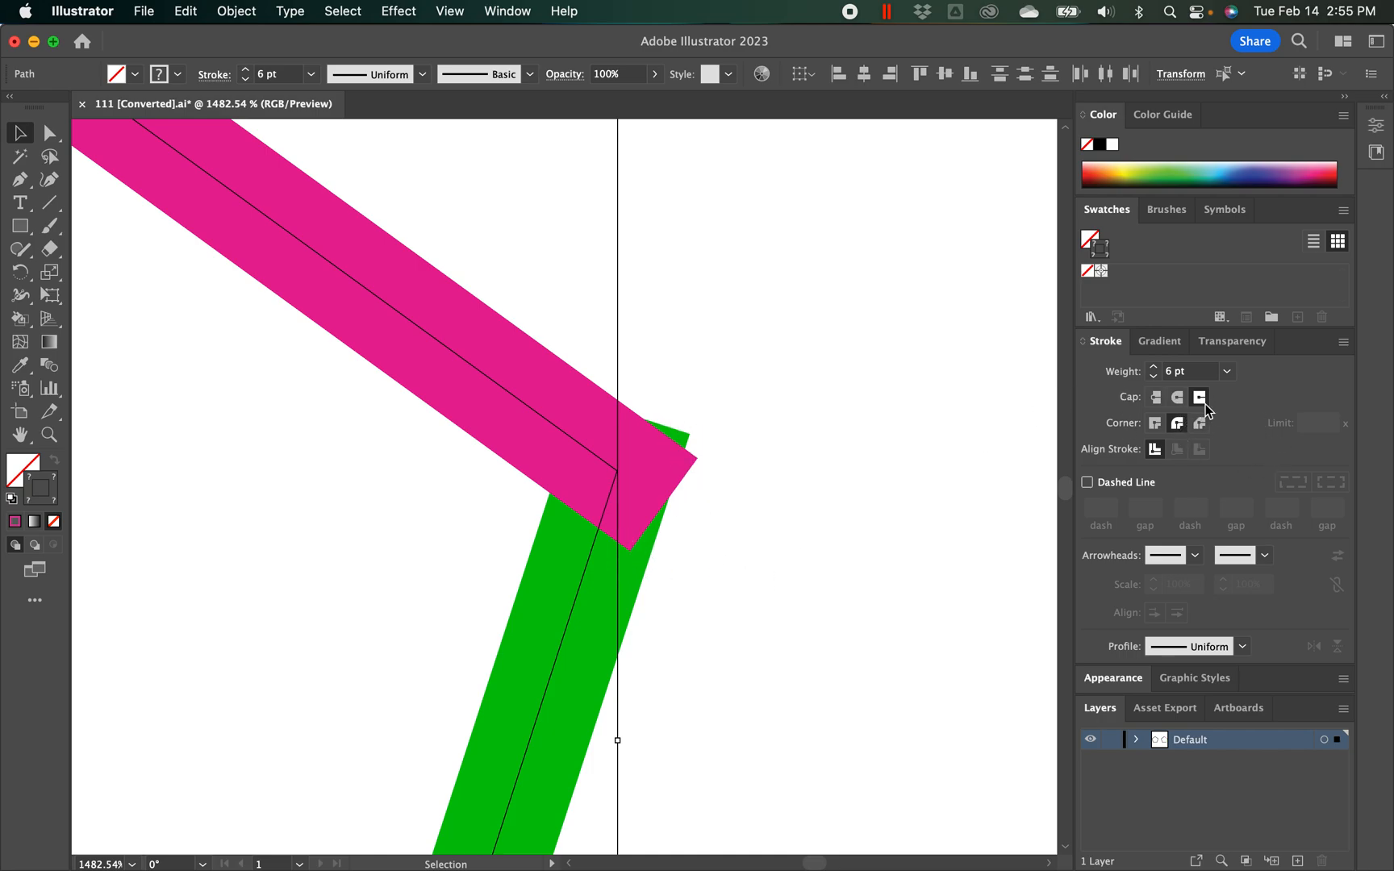
pyautogui.click(1157, 406)
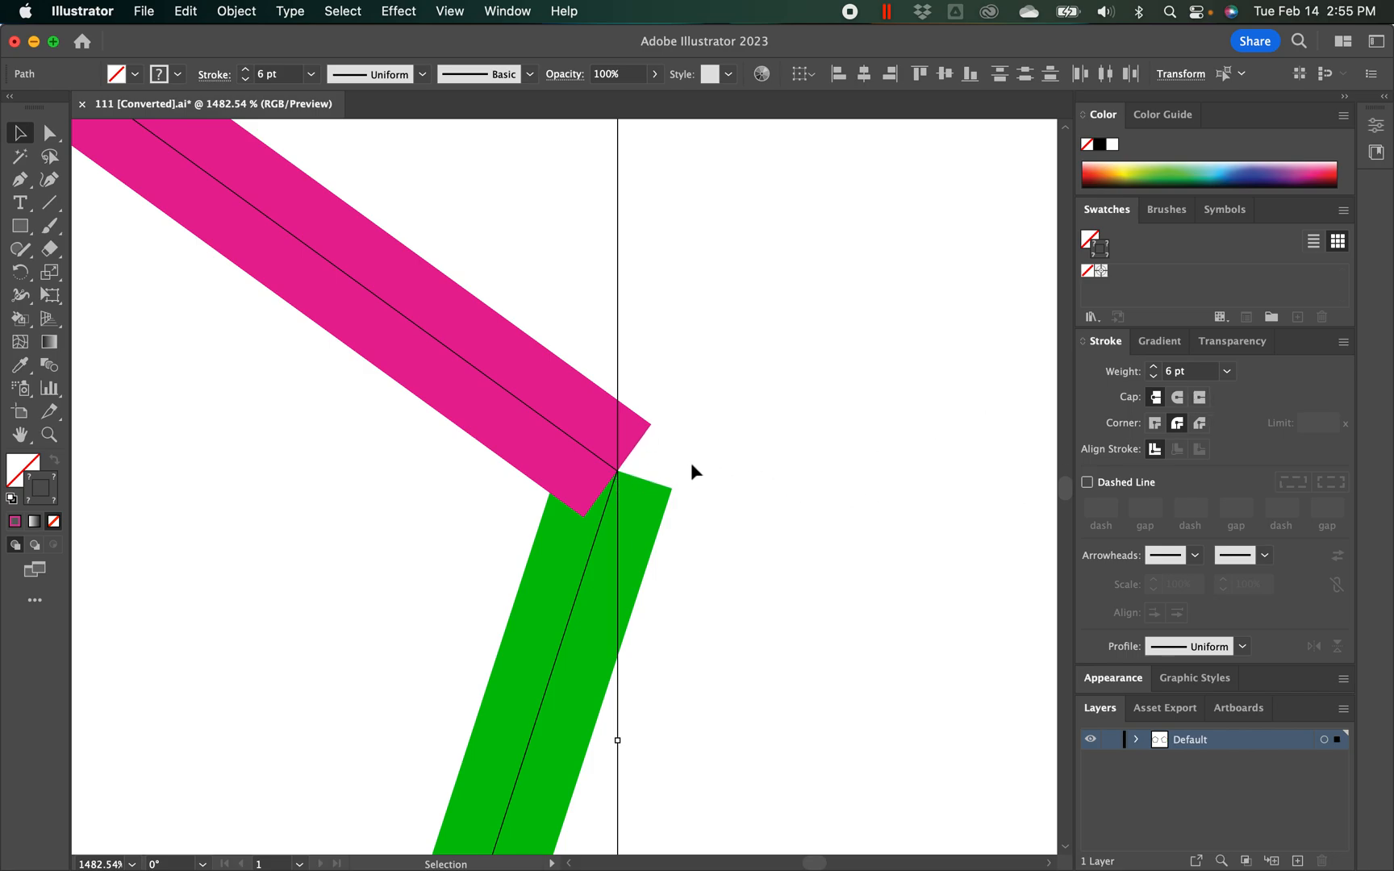
pyautogui.click(1178, 401)
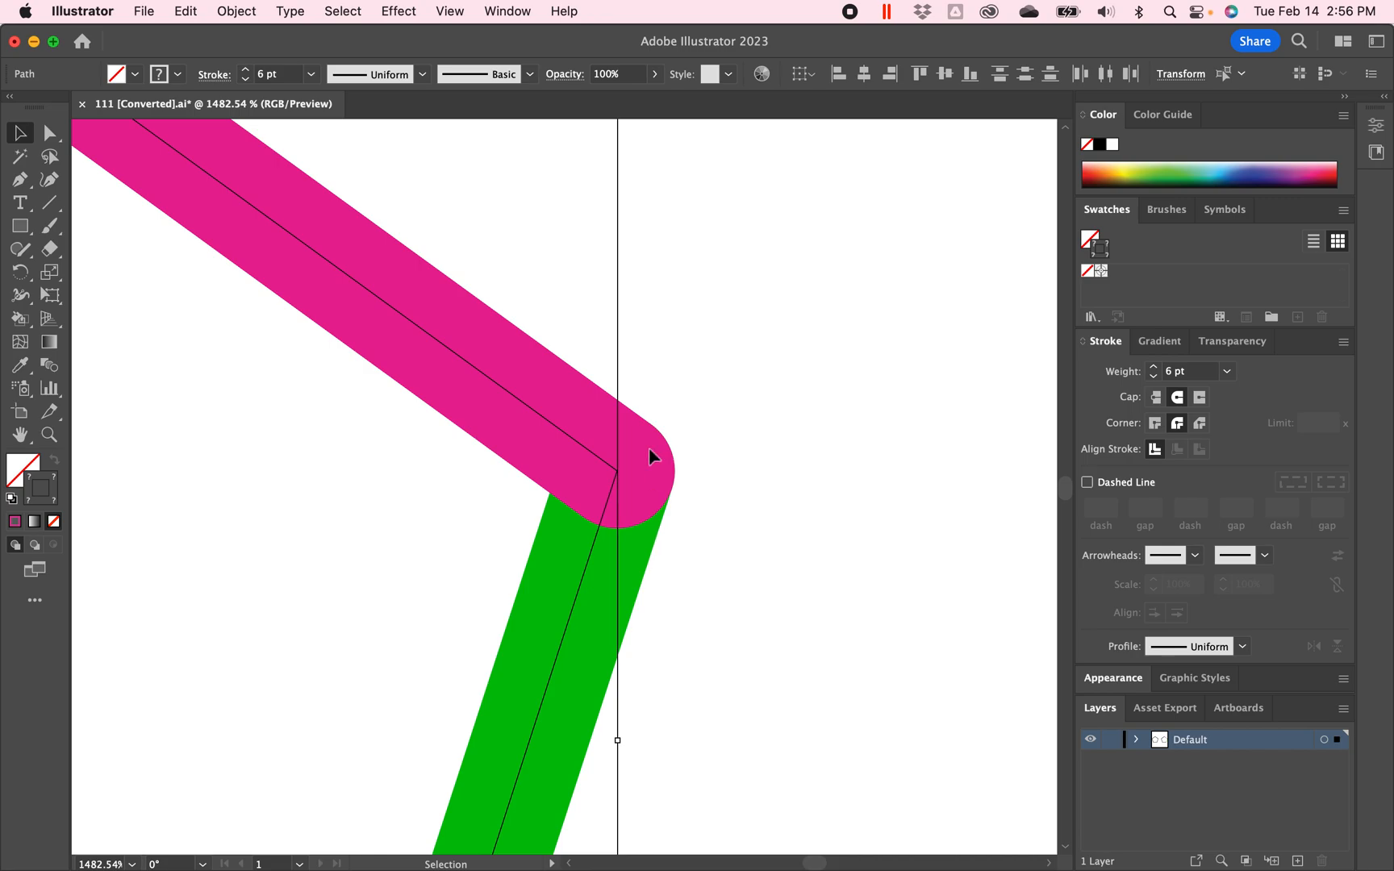
pyautogui.click(733, 551)
# Step: Color the strokes of the two segments meeting at the exploded pentagon's left corner a muted green
pyautogui.moveTo(721, 552); pyautogui.dragTo(807, 530)
pyautogui.keyDown('super'); pyautogui.moveTo(598, 492); pyautogui.dragTo(515, 491); pyautogui.keyUp('super')
pyautogui.moveTo(458, 589); pyautogui.dragTo(660, 535)
pyautogui.moveTo(500, 551); pyautogui.dragTo(587, 572)
pyautogui.keyDown('super'); pyautogui.moveTo(468, 465); pyautogui.dragTo(539, 572); pyautogui.keyUp('super')
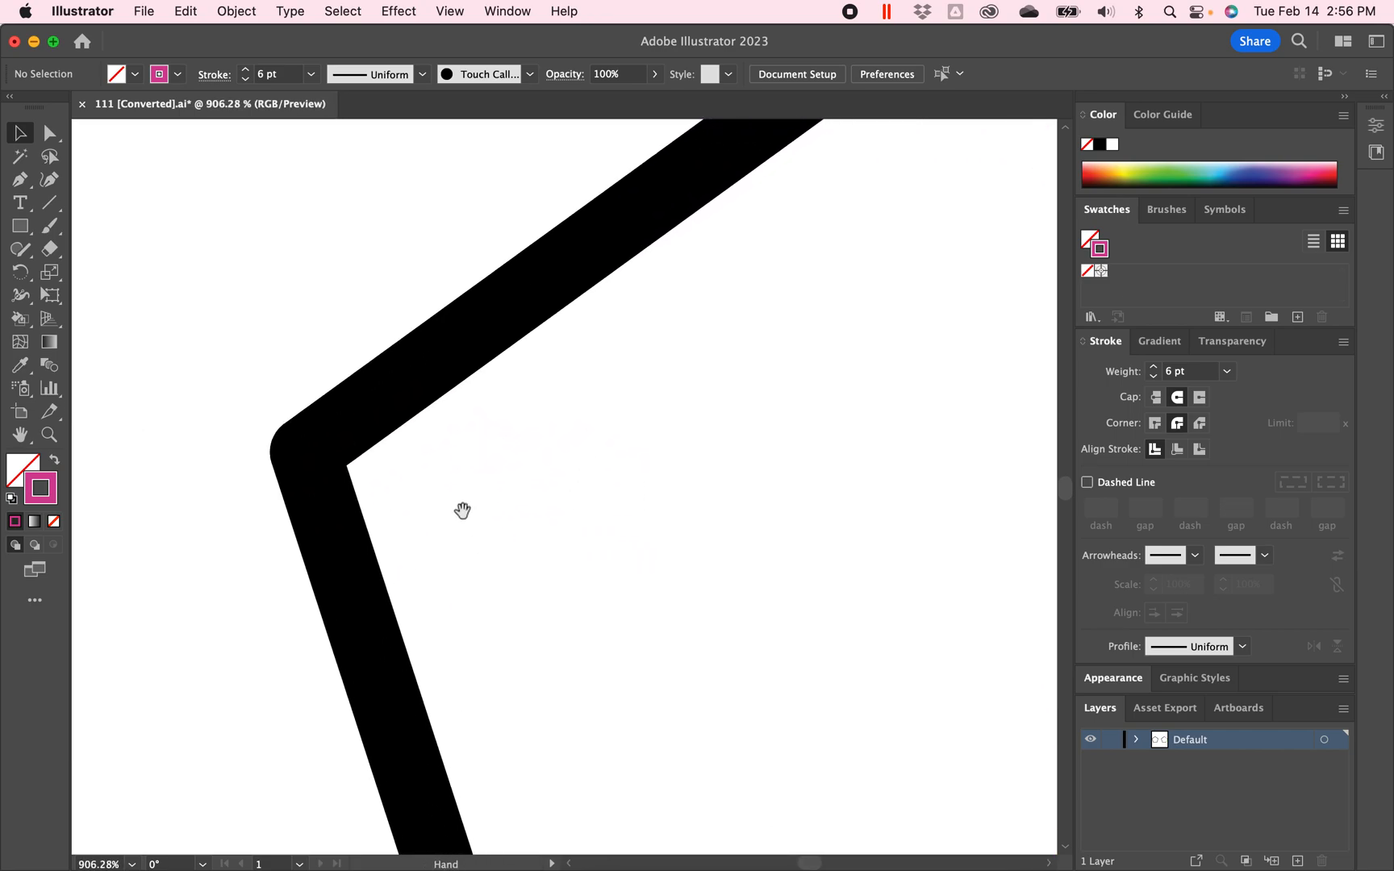
pyautogui.moveTo(460, 516); pyautogui.dragTo(495, 545)
pyautogui.moveTo(719, 591); pyautogui.dragTo(638, 567)
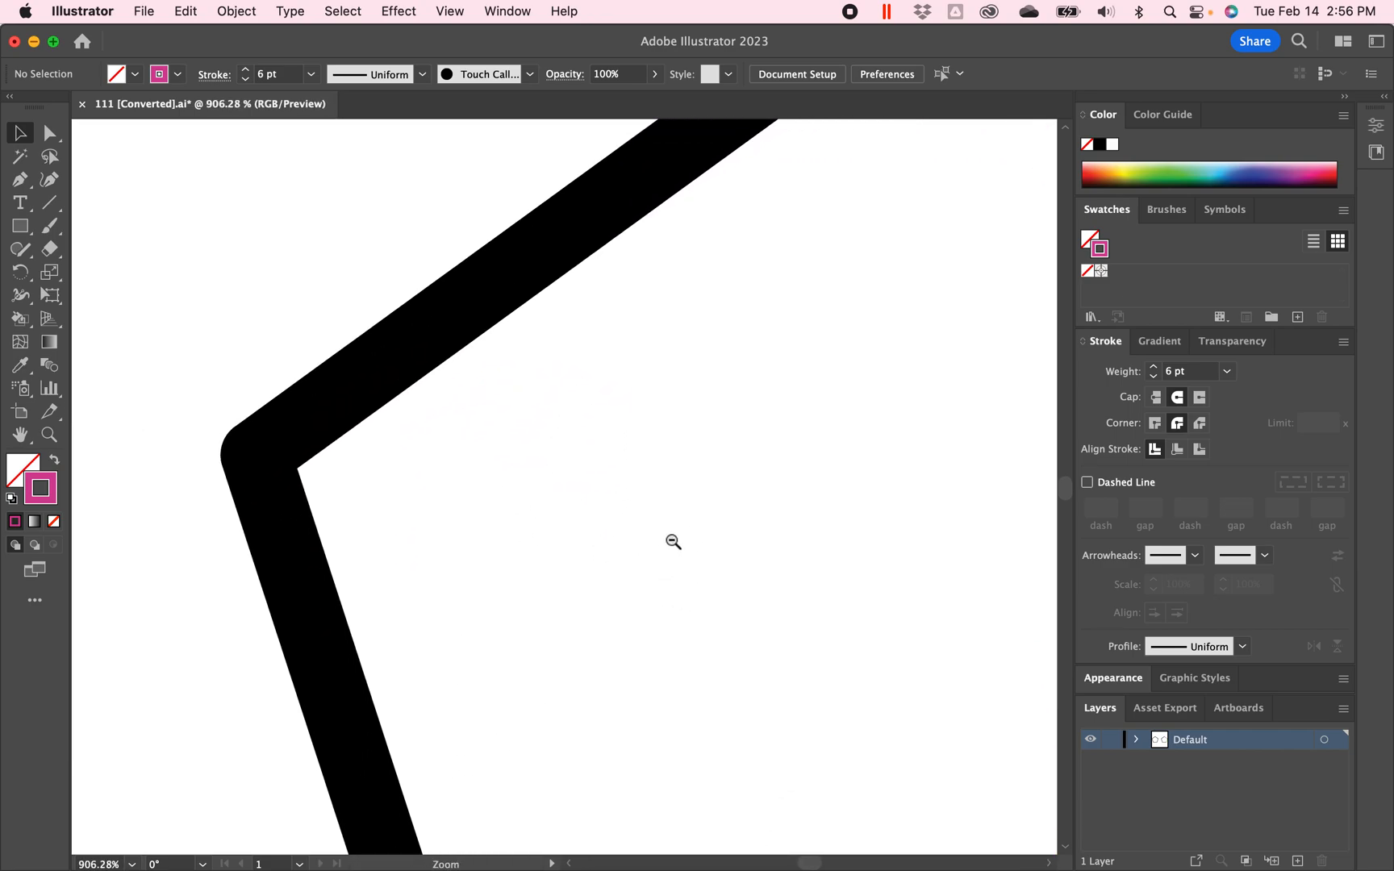
pyautogui.moveTo(466, 537); pyautogui.dragTo(664, 518)
pyautogui.moveTo(678, 550); pyautogui.dragTo(359, 387)
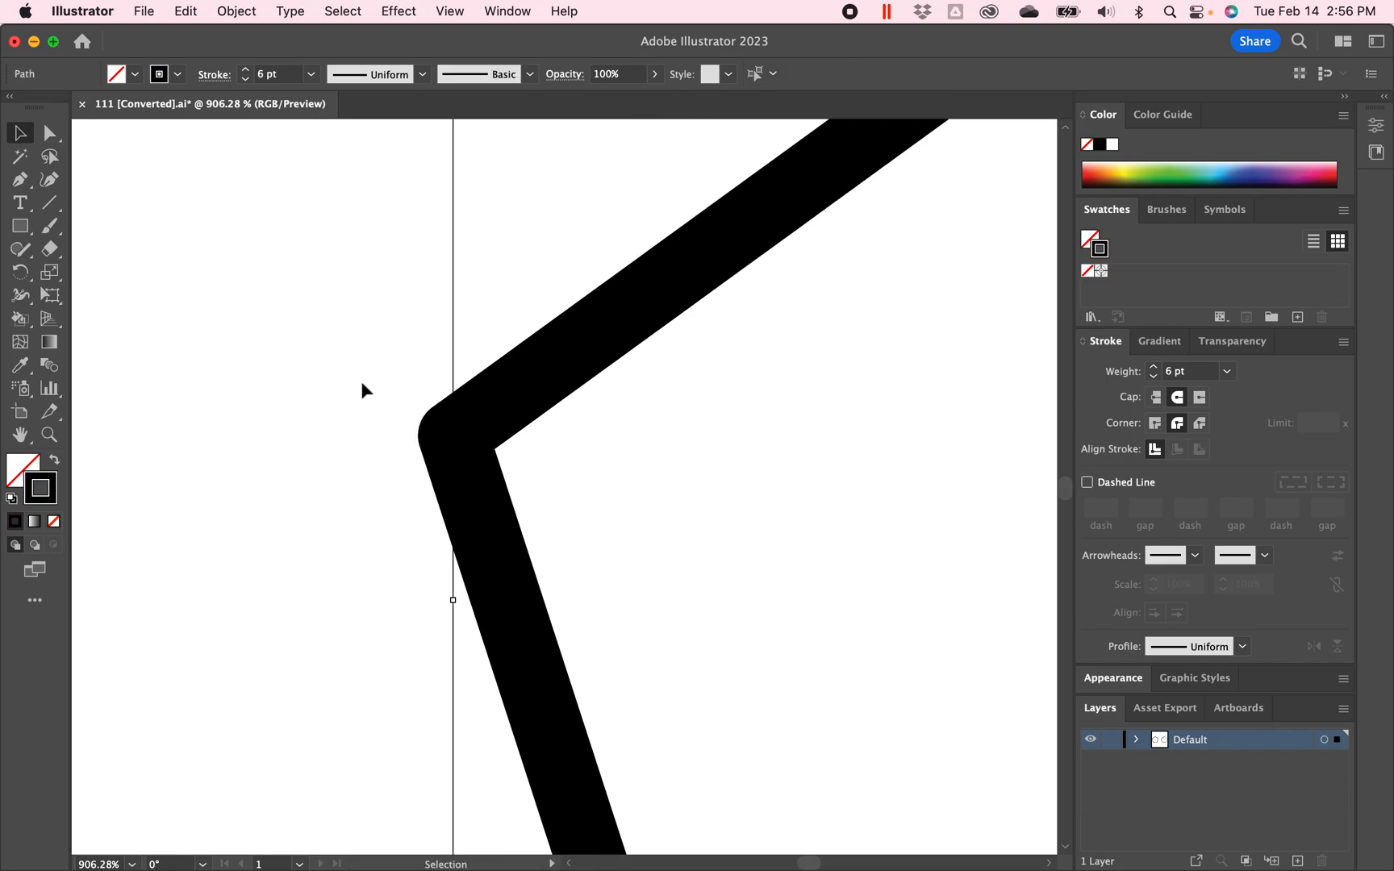
pyautogui.doubleClick(53, 501)
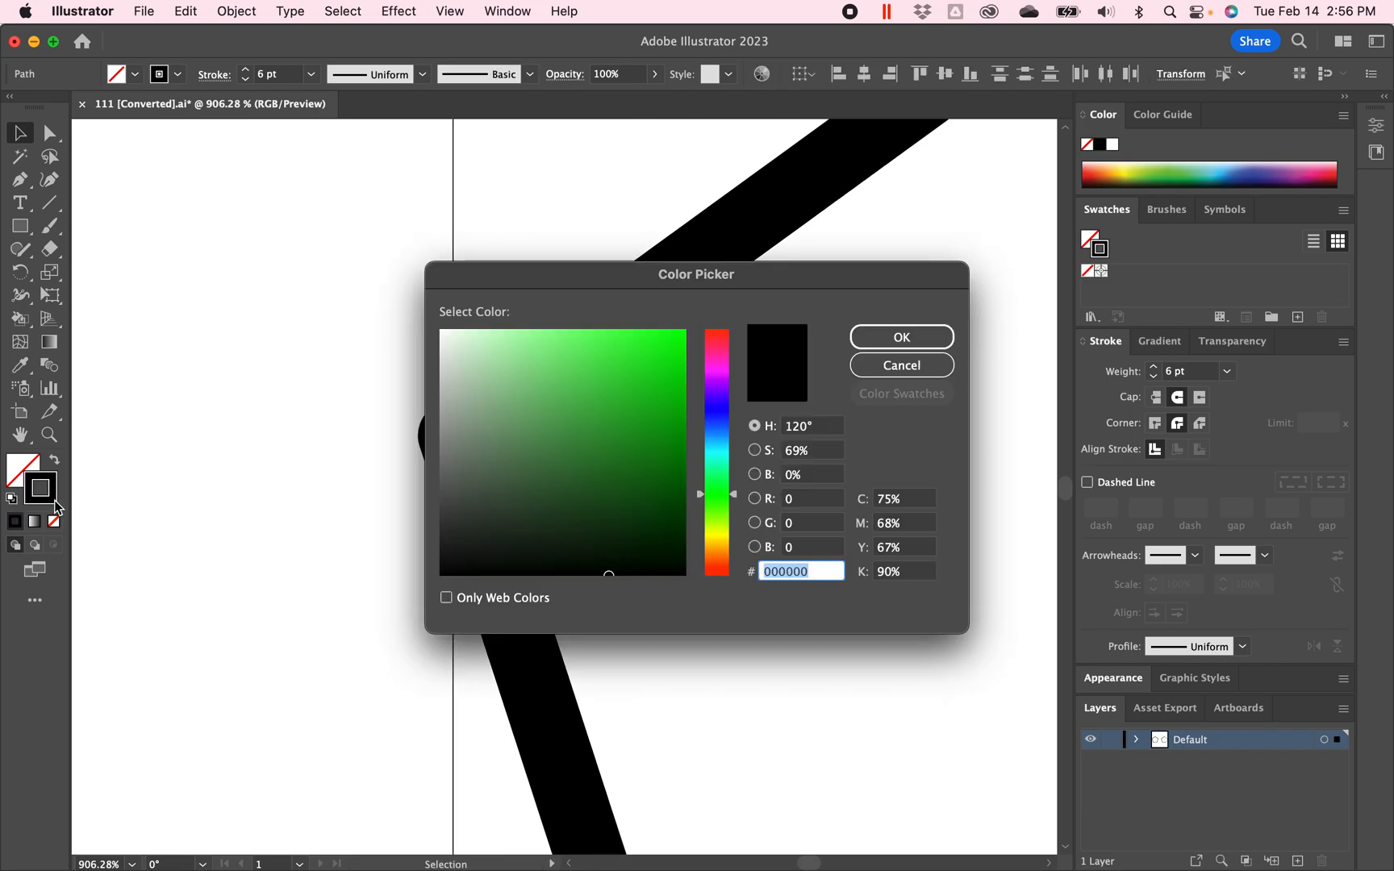
pyautogui.click(497, 438)
pyautogui.click(911, 339)
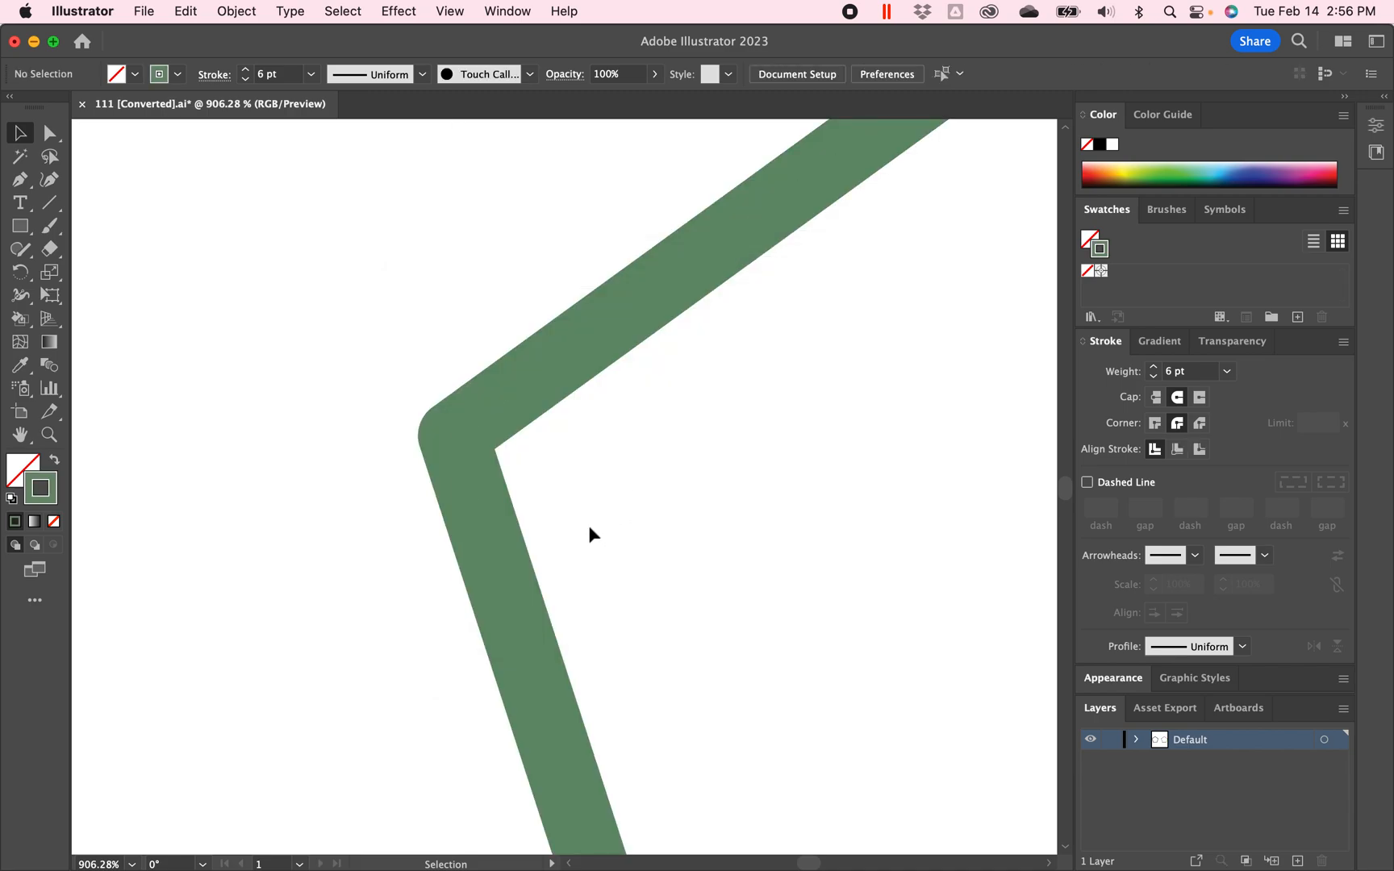
# Step: Join the overlapping endpoints of the two muted green segments at the left corner into one path and deselect it
pyautogui.click(48, 134)
pyautogui.moveTo(345, 342); pyautogui.dragTo(633, 590)
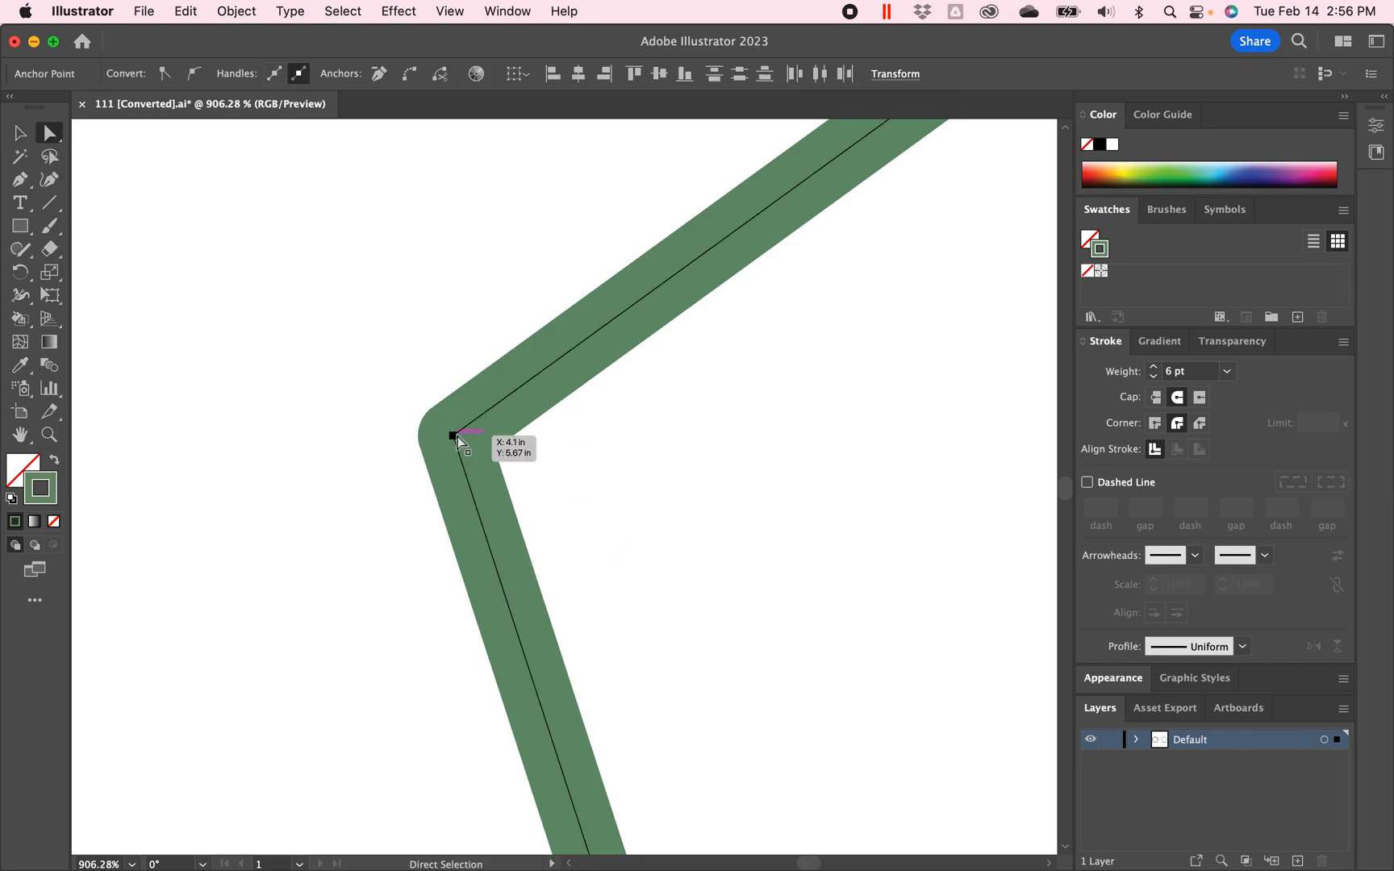
pyautogui.click(238, 11)
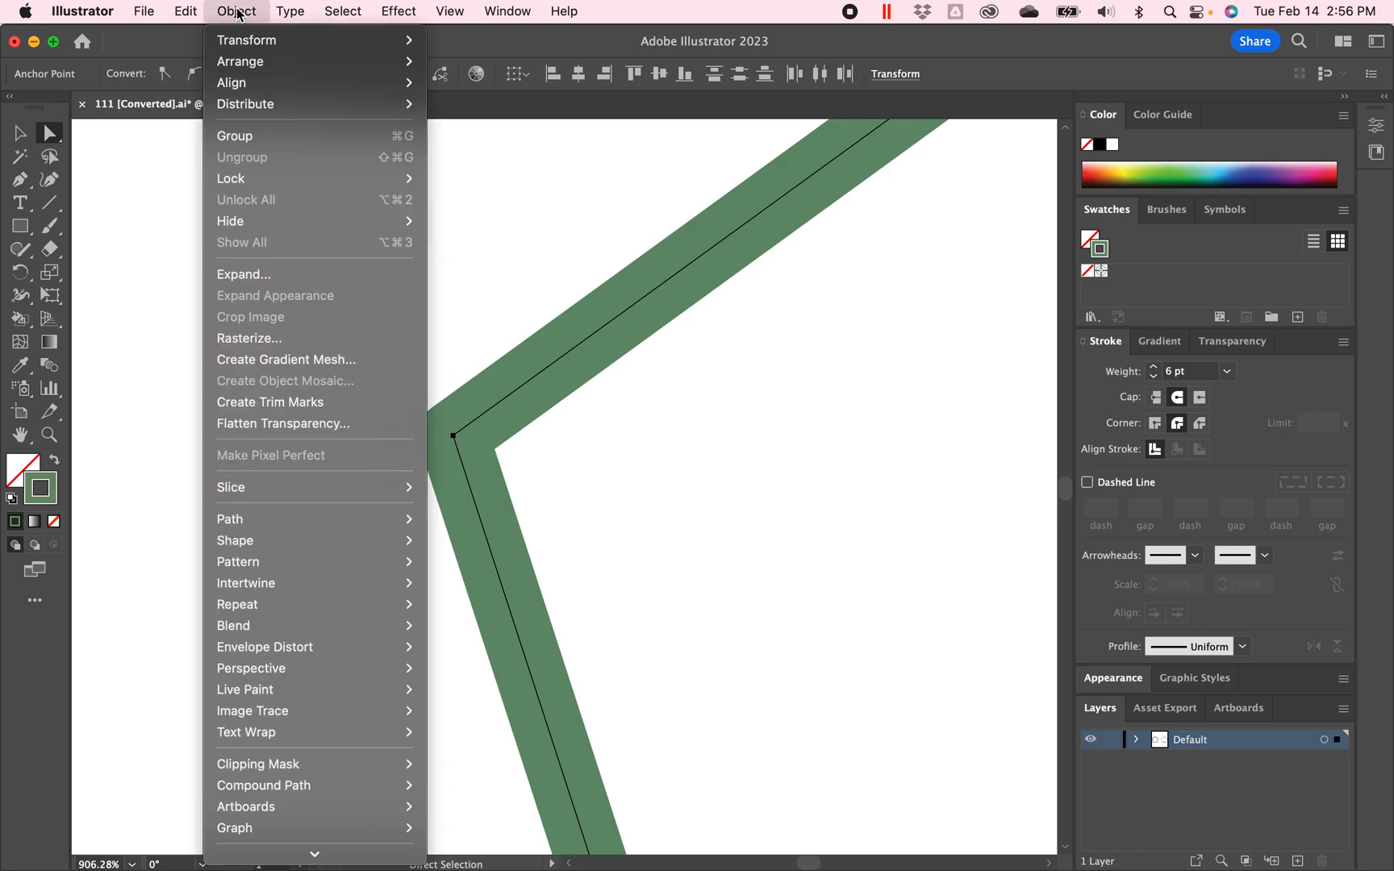
pyautogui.moveTo(355, 549)
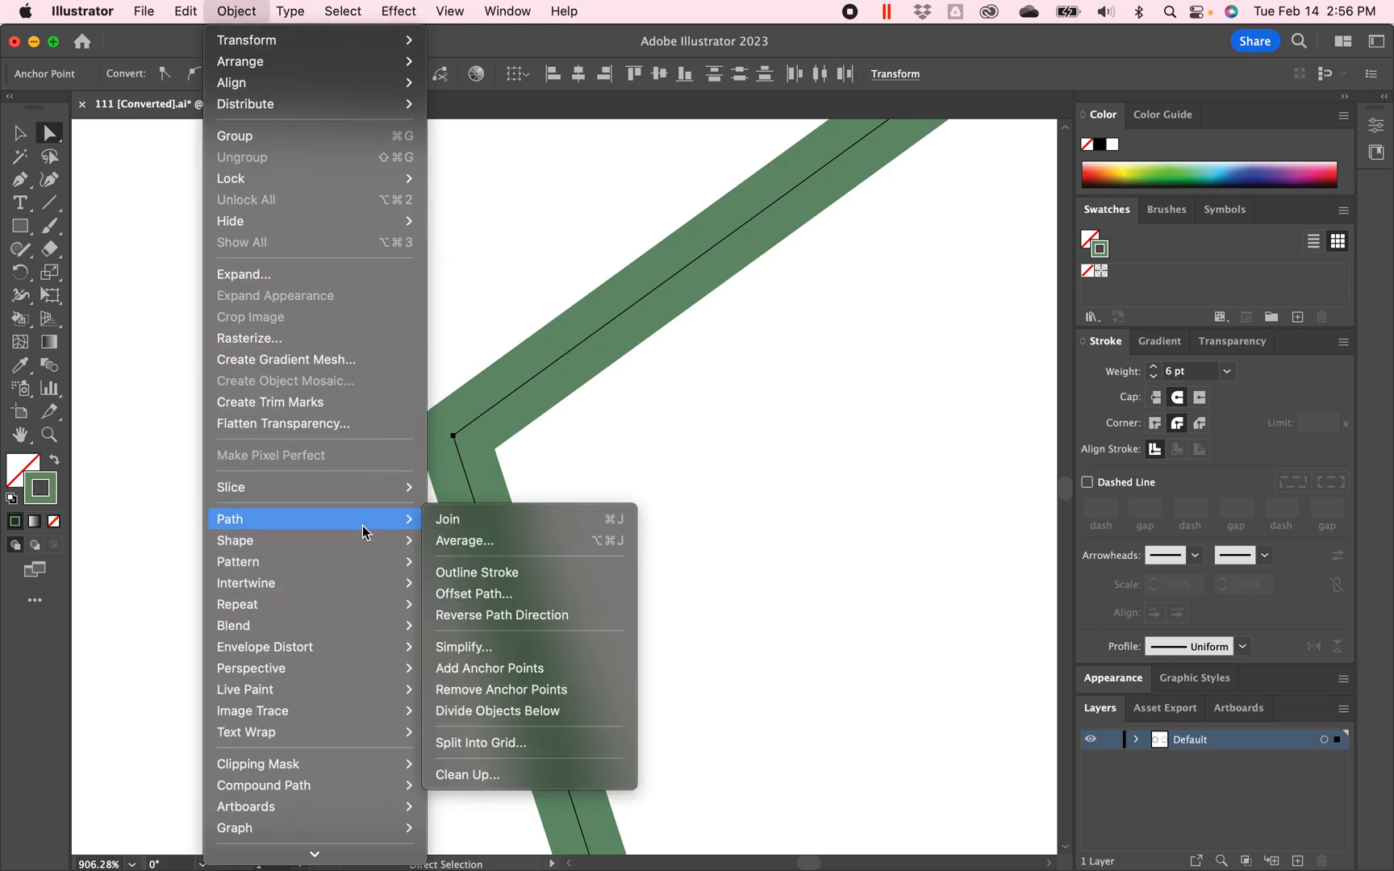
pyautogui.click(465, 525)
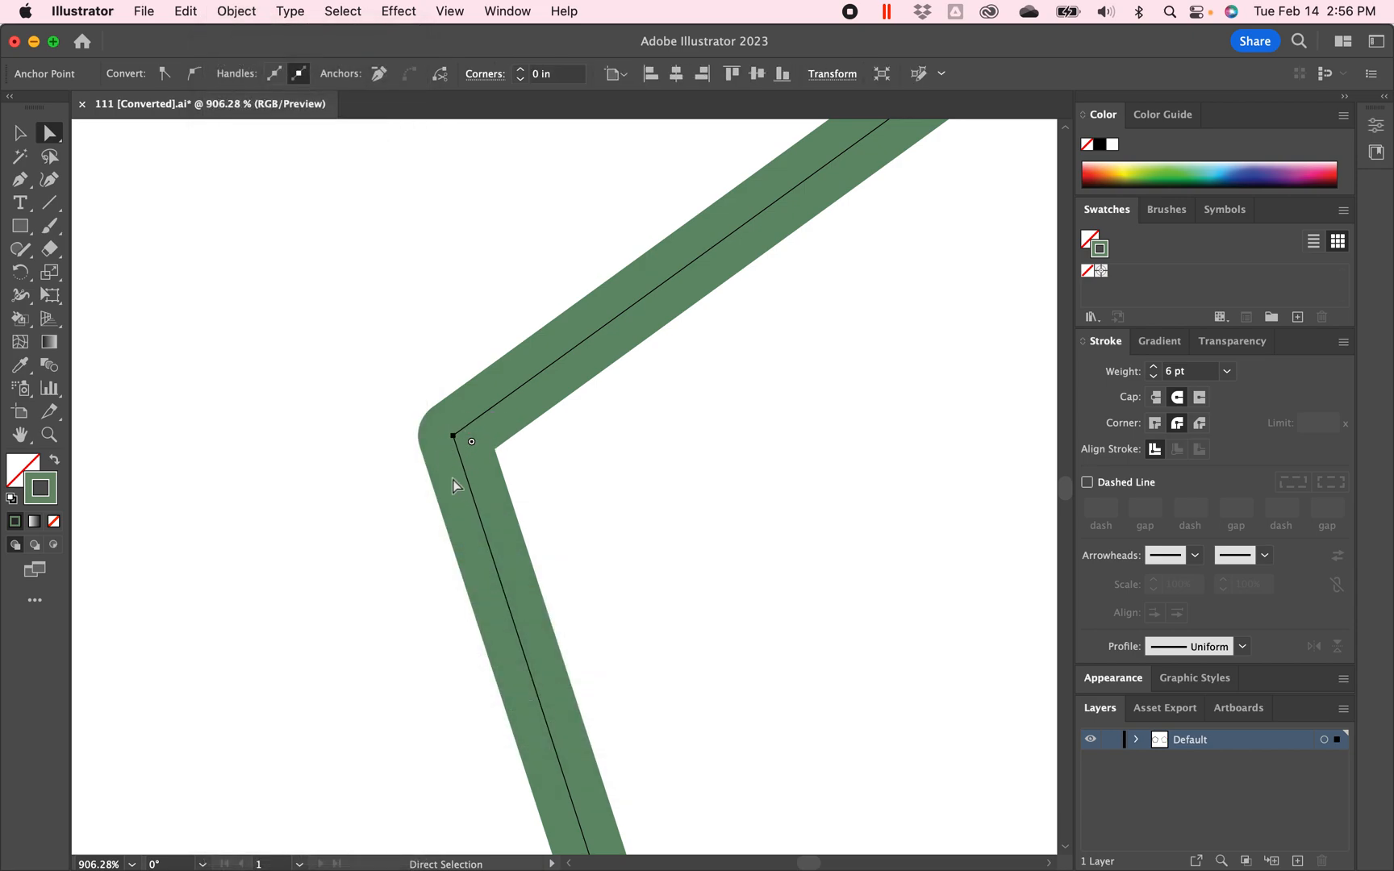
pyautogui.click(20, 133)
pyautogui.click(218, 252)
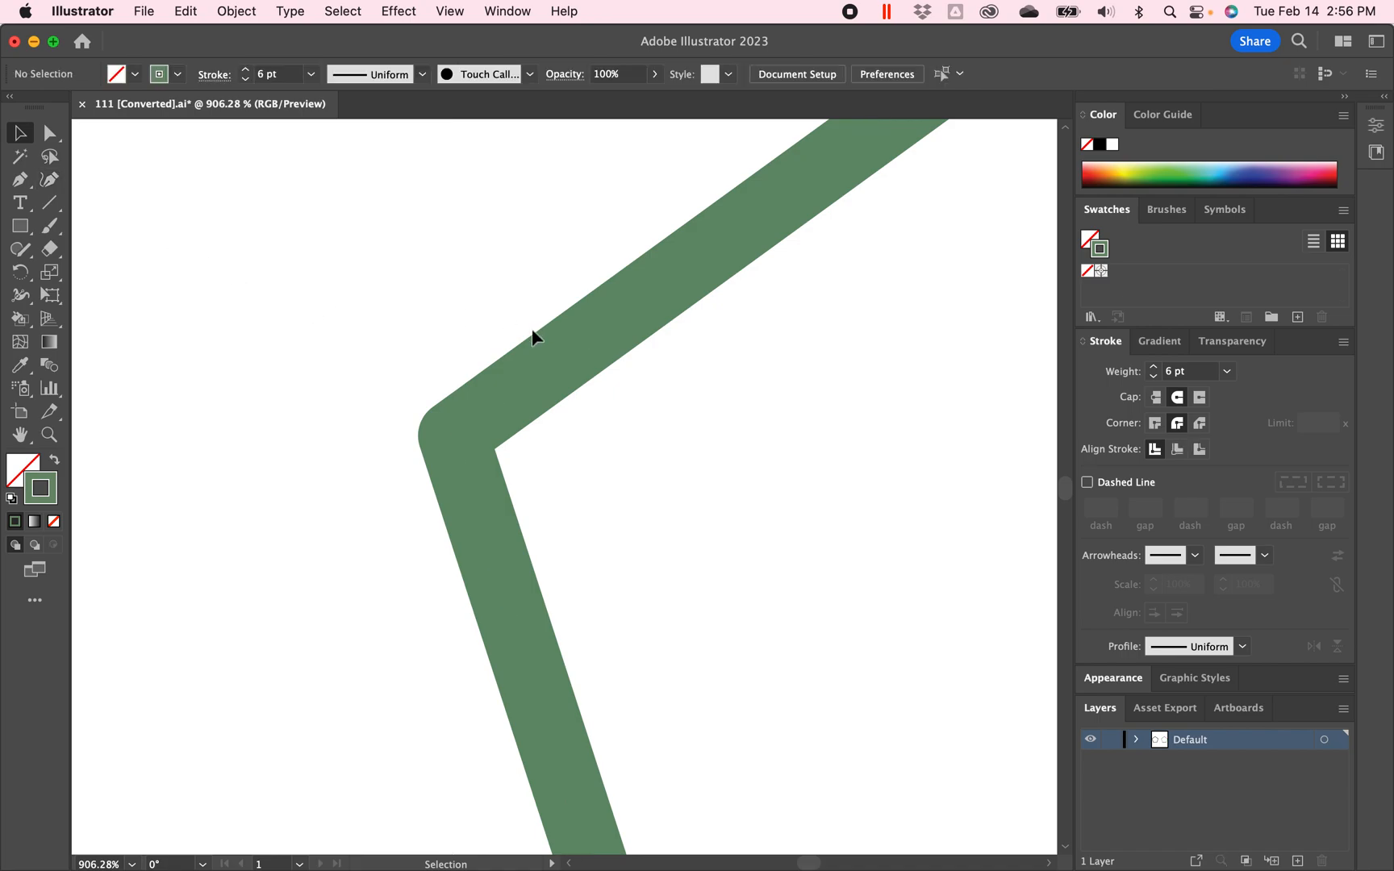
# Step: Try the miter, bevel and round corner joins on the joined muted green path, finishing with round, and deselect it
pyautogui.click(549, 376)
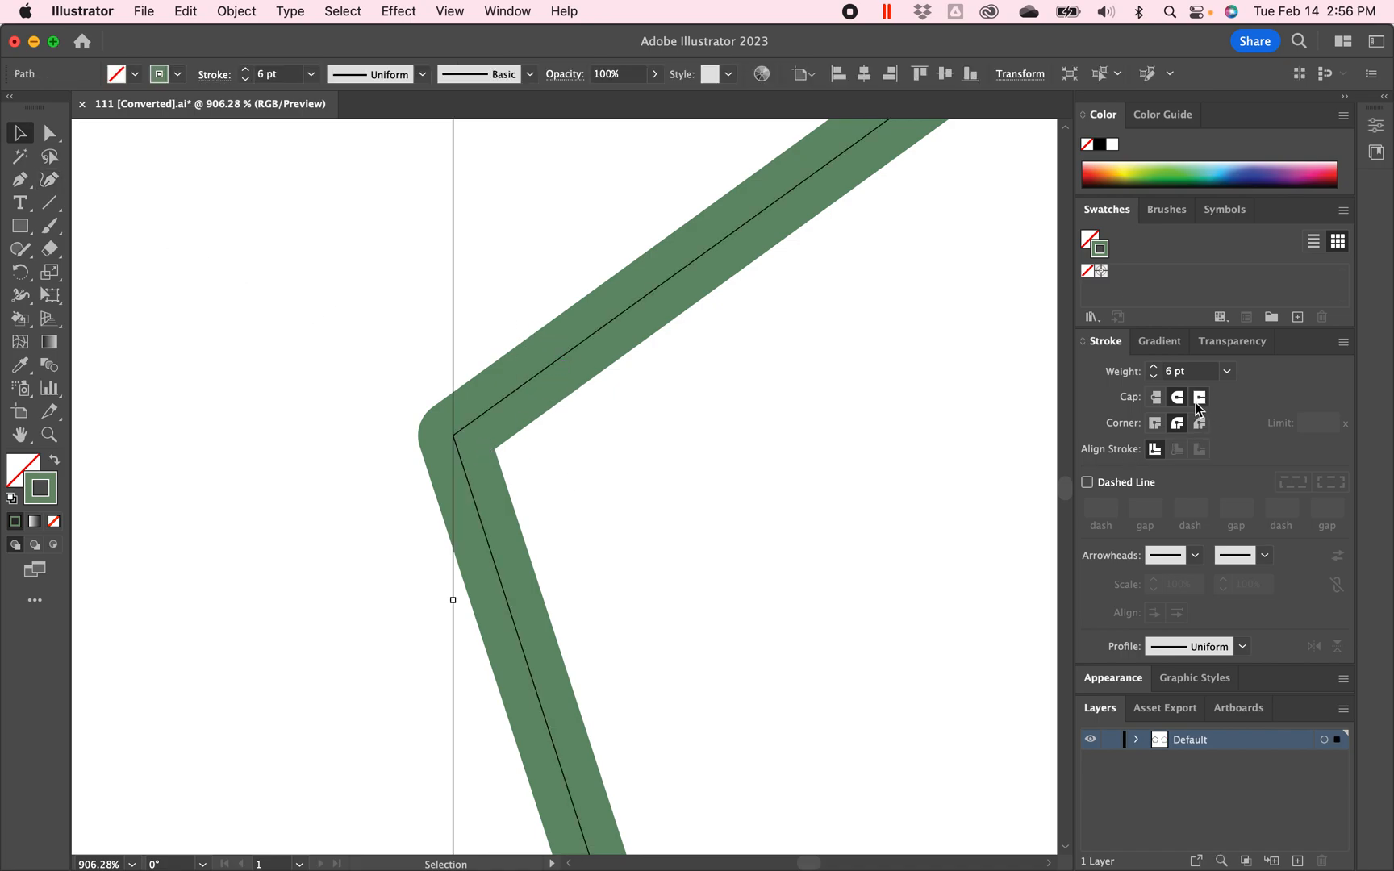
pyautogui.click(1158, 426)
pyautogui.click(1200, 424)
pyautogui.click(1182, 429)
pyautogui.click(731, 517)
# Step: View the whole exploded pentagon and select the joined muted green path to inspect its extent
pyautogui.moveTo(756, 599); pyautogui.dragTo(576, 541)
pyautogui.keyDown('alt'); pyautogui.keyDown('super'); pyautogui.click(635, 536); pyautogui.keyUp('super'); pyautogui.keyUp('alt')
pyautogui.keyDown('alt'); pyautogui.keyDown('super'); pyautogui.click(634, 536); pyautogui.keyUp('super'); pyautogui.keyUp('alt')
pyautogui.keyDown('alt'); pyautogui.keyDown('super'); pyautogui.click(634, 536); pyautogui.keyUp('super'); pyautogui.keyUp('alt')
pyautogui.keyDown('super'); pyautogui.moveTo(523, 483); pyautogui.dragTo(579, 511); pyautogui.keyUp('super')
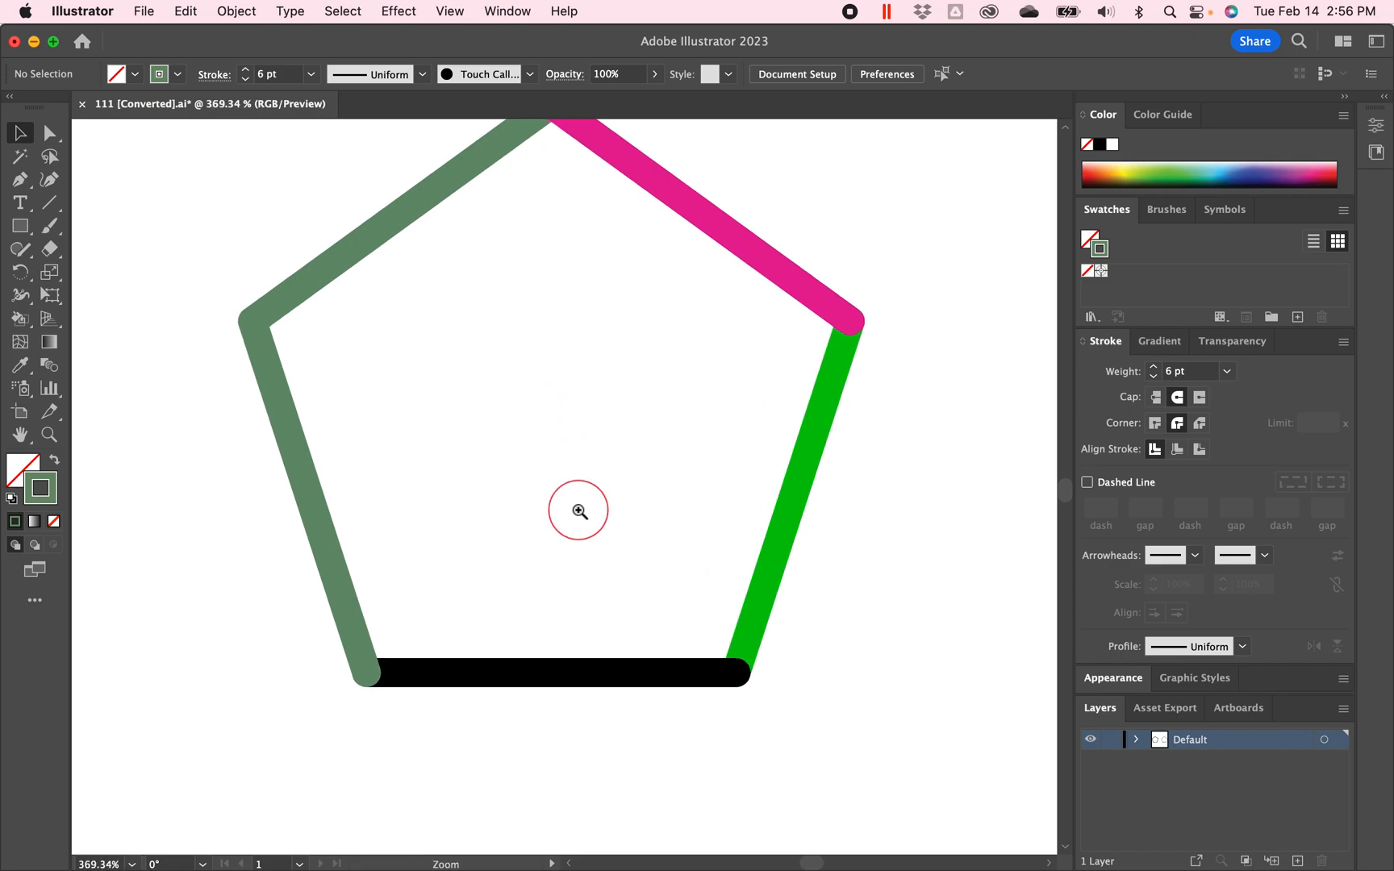
pyautogui.moveTo(624, 461); pyautogui.dragTo(623, 537)
pyautogui.moveTo(379, 362); pyautogui.dragTo(322, 306)
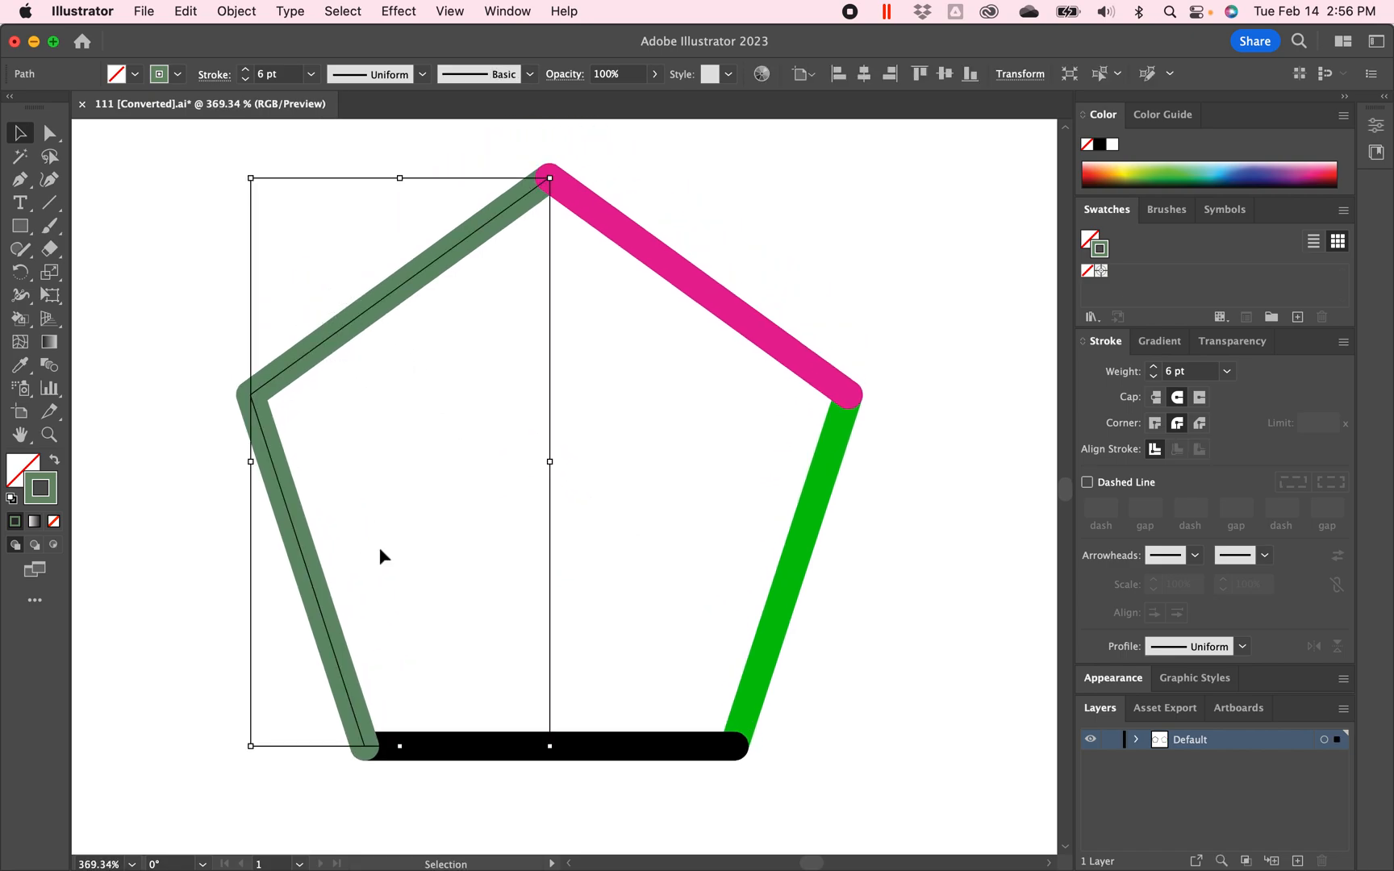
# Step: Inspect the overlapping endpoints at each of the exploded pentagon's four unjoined corners in turn, and deselect them
pyautogui.click(49, 133)
pyautogui.moveTo(315, 785); pyautogui.dragTo(433, 720)
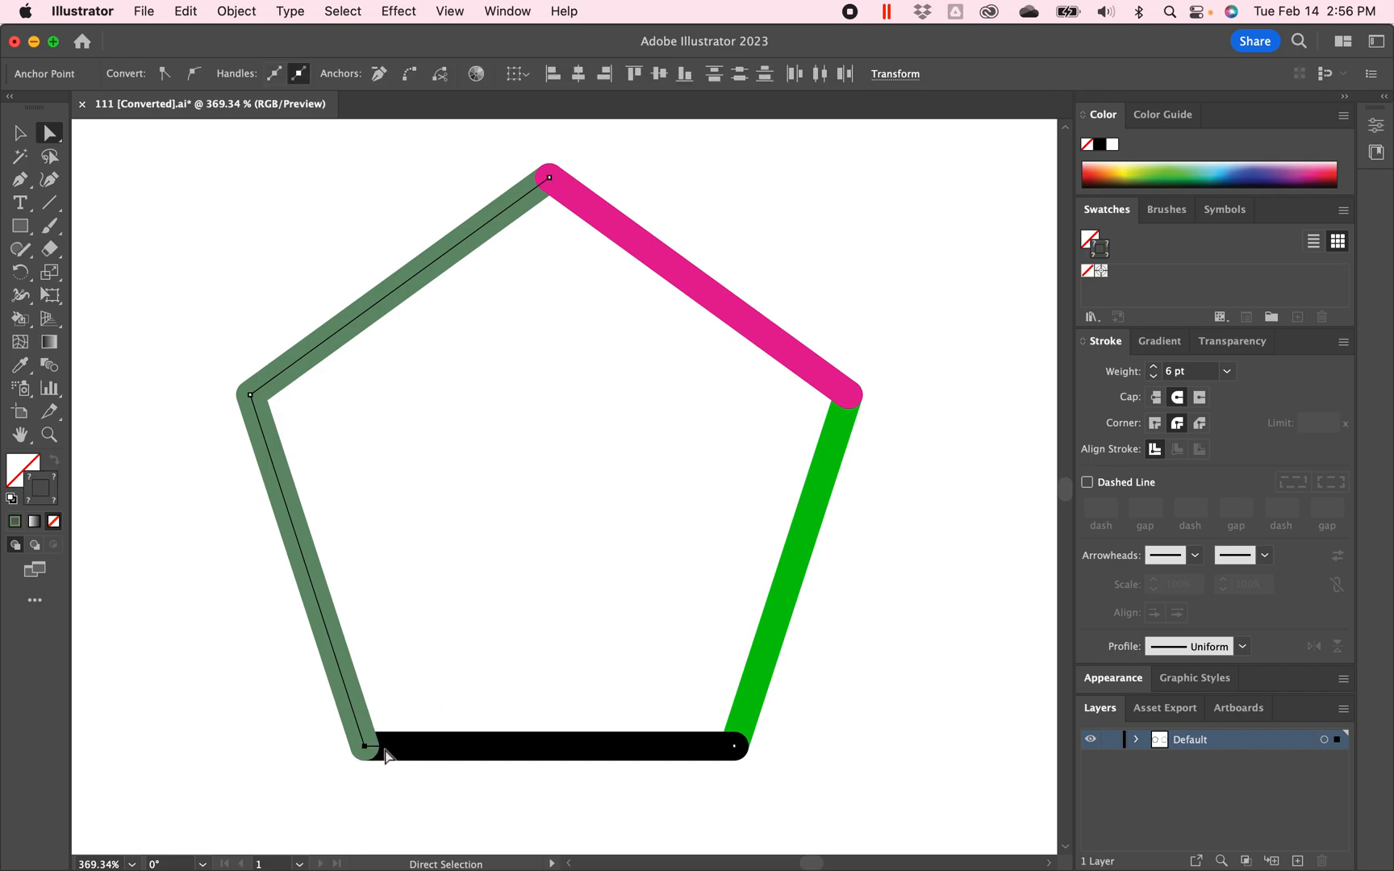
pyautogui.moveTo(695, 819); pyautogui.dragTo(821, 730)
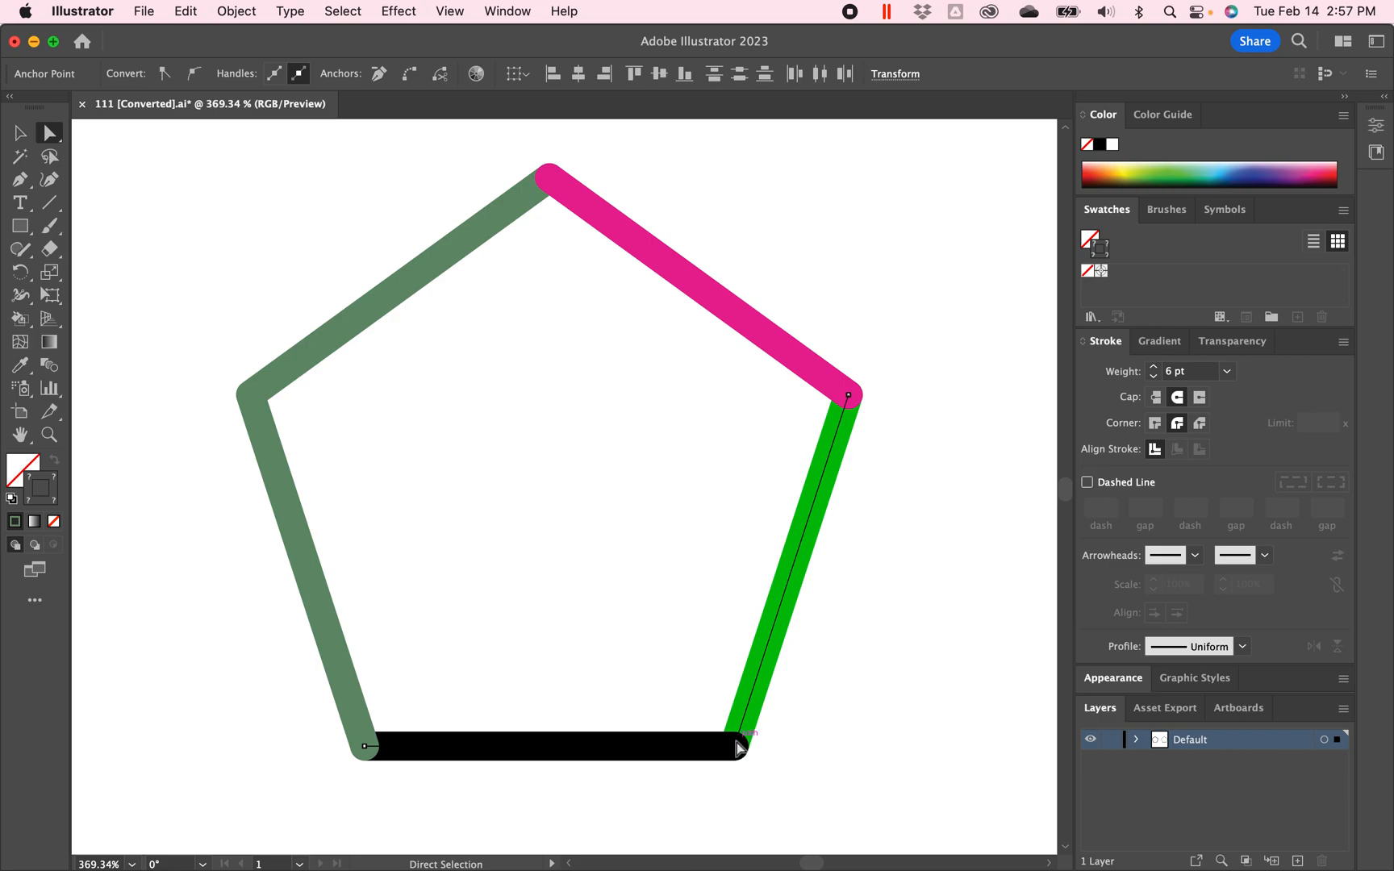
pyautogui.moveTo(769, 441); pyautogui.dragTo(938, 360)
pyautogui.moveTo(501, 226); pyautogui.dragTo(578, 158)
pyautogui.click(522, 497)
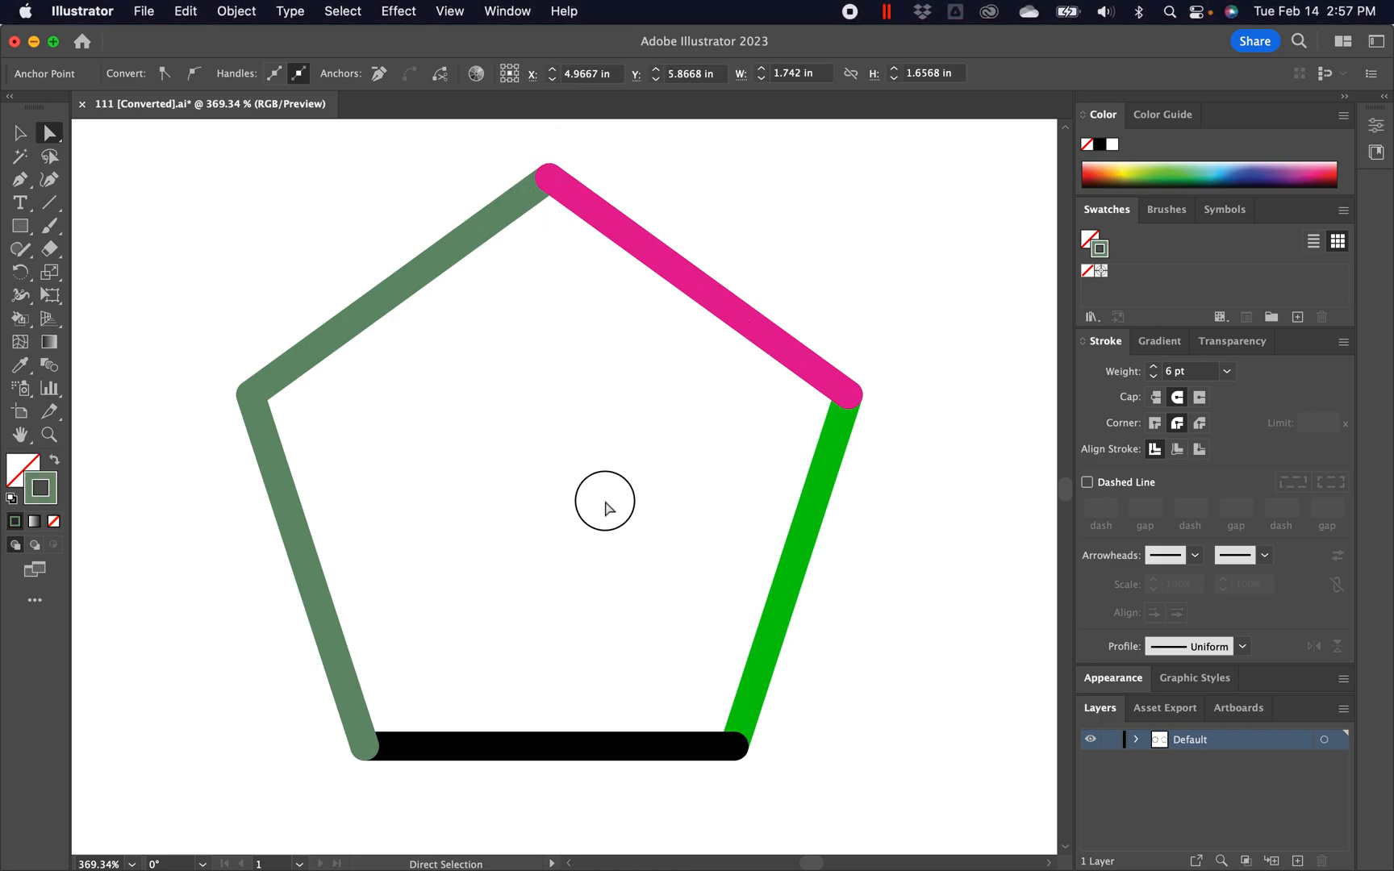
# Step: Compare the corners of the closed black pentagon with those of the colored exploded pentagon
pyautogui.moveTo(525, 529); pyautogui.dragTo(649, 532)
pyautogui.keyDown('alt'); pyautogui.keyDown('super'); pyautogui.click(320, 506); pyautogui.keyUp('super'); pyautogui.keyUp('alt')
pyautogui.moveTo(429, 516); pyautogui.dragTo(676, 509)
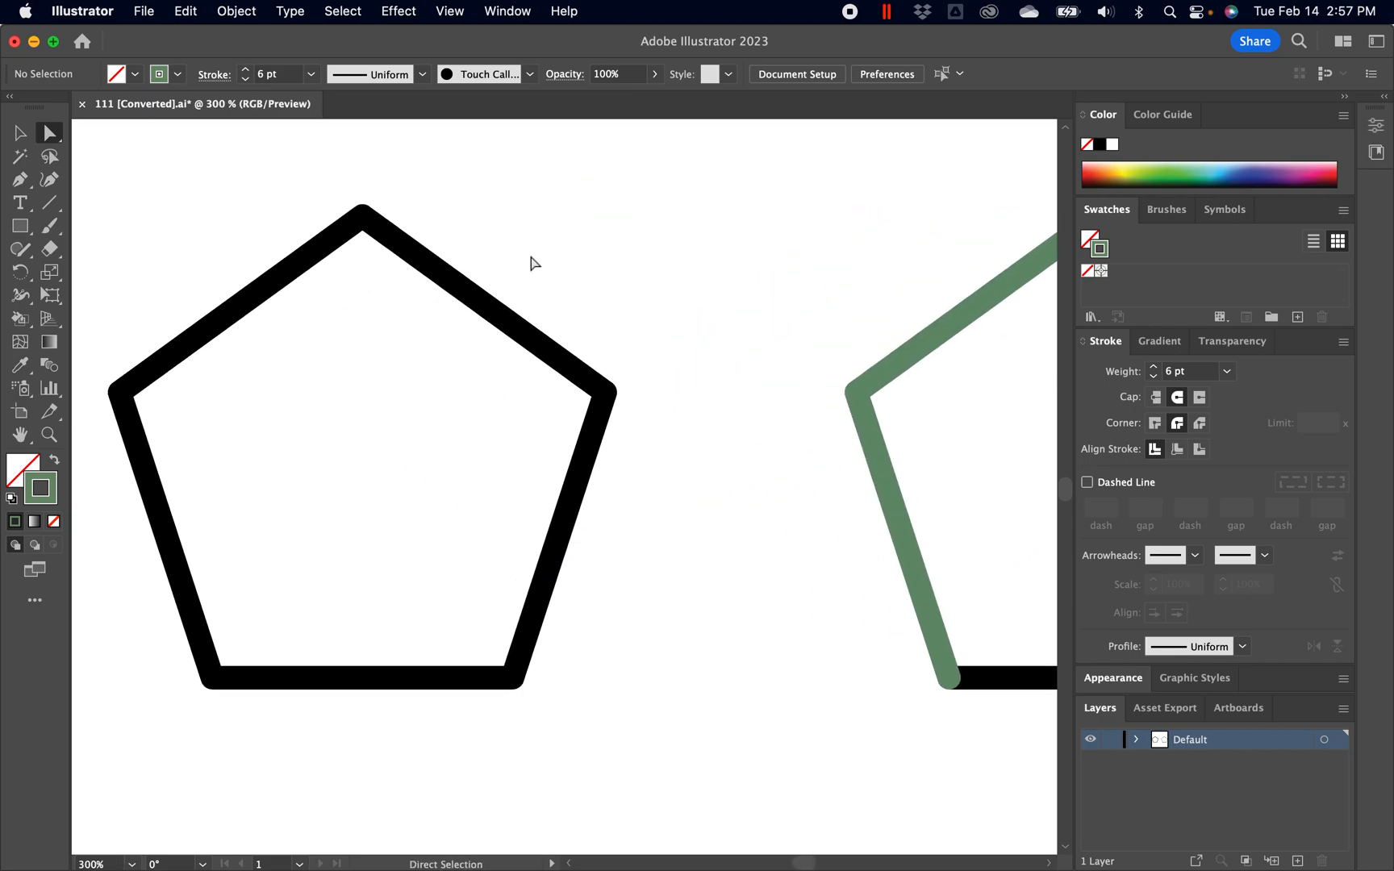
pyautogui.moveTo(803, 595); pyautogui.dragTo(653, 603)
pyautogui.moveTo(883, 523); pyautogui.dragTo(616, 534)
pyautogui.moveTo(671, 510); pyautogui.dragTo(390, 496)
# Step: Compare butt and projecting caps on the magenta and green segments at their shared corner, leaving projecting caps applied
pyautogui.moveTo(634, 371); pyautogui.dragTo(905, 623)
pyautogui.click(20, 132)
pyautogui.moveTo(891, 612); pyautogui.dragTo(496, 319)
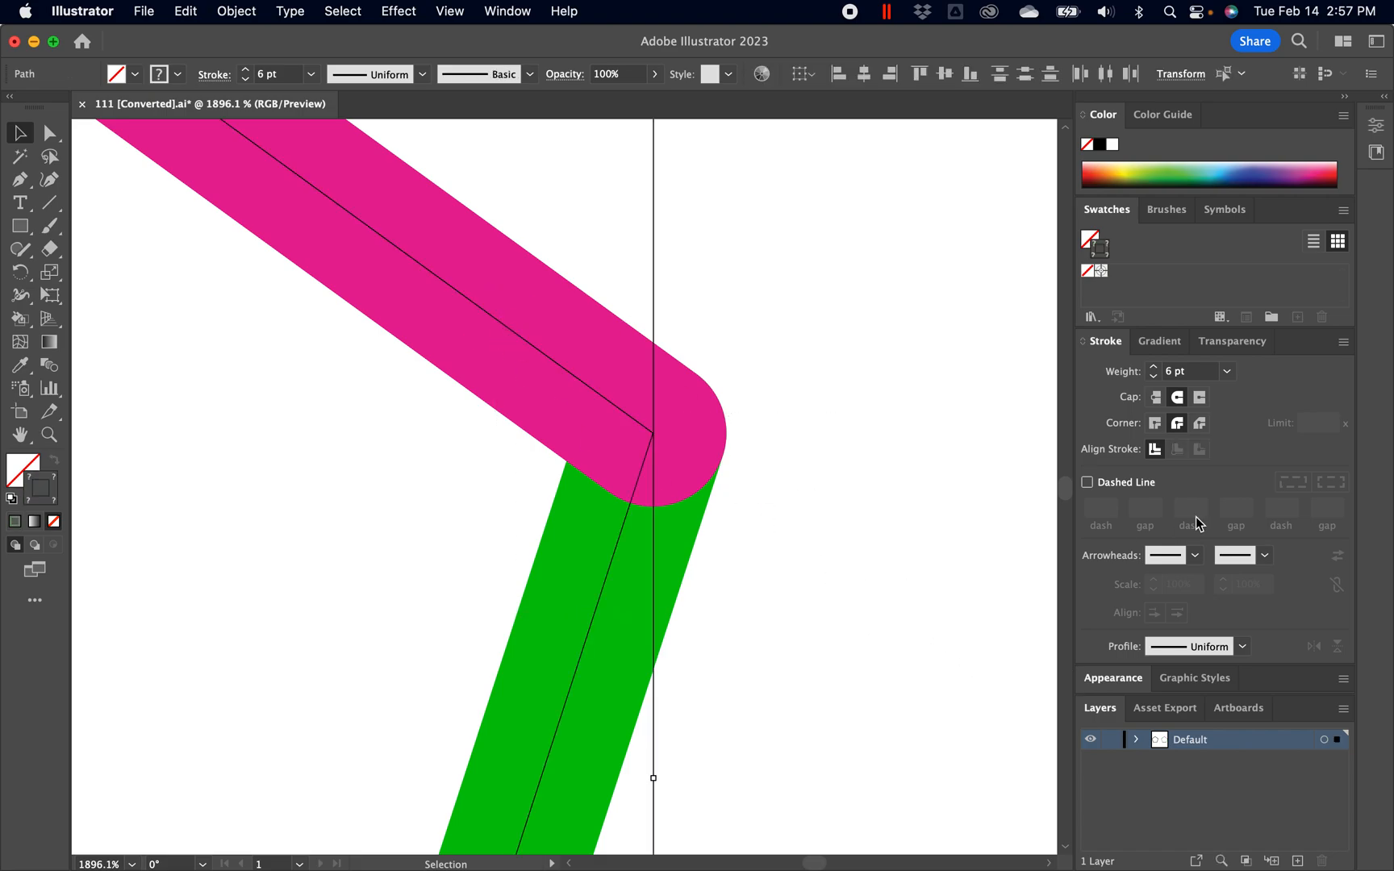
pyautogui.click(1156, 397)
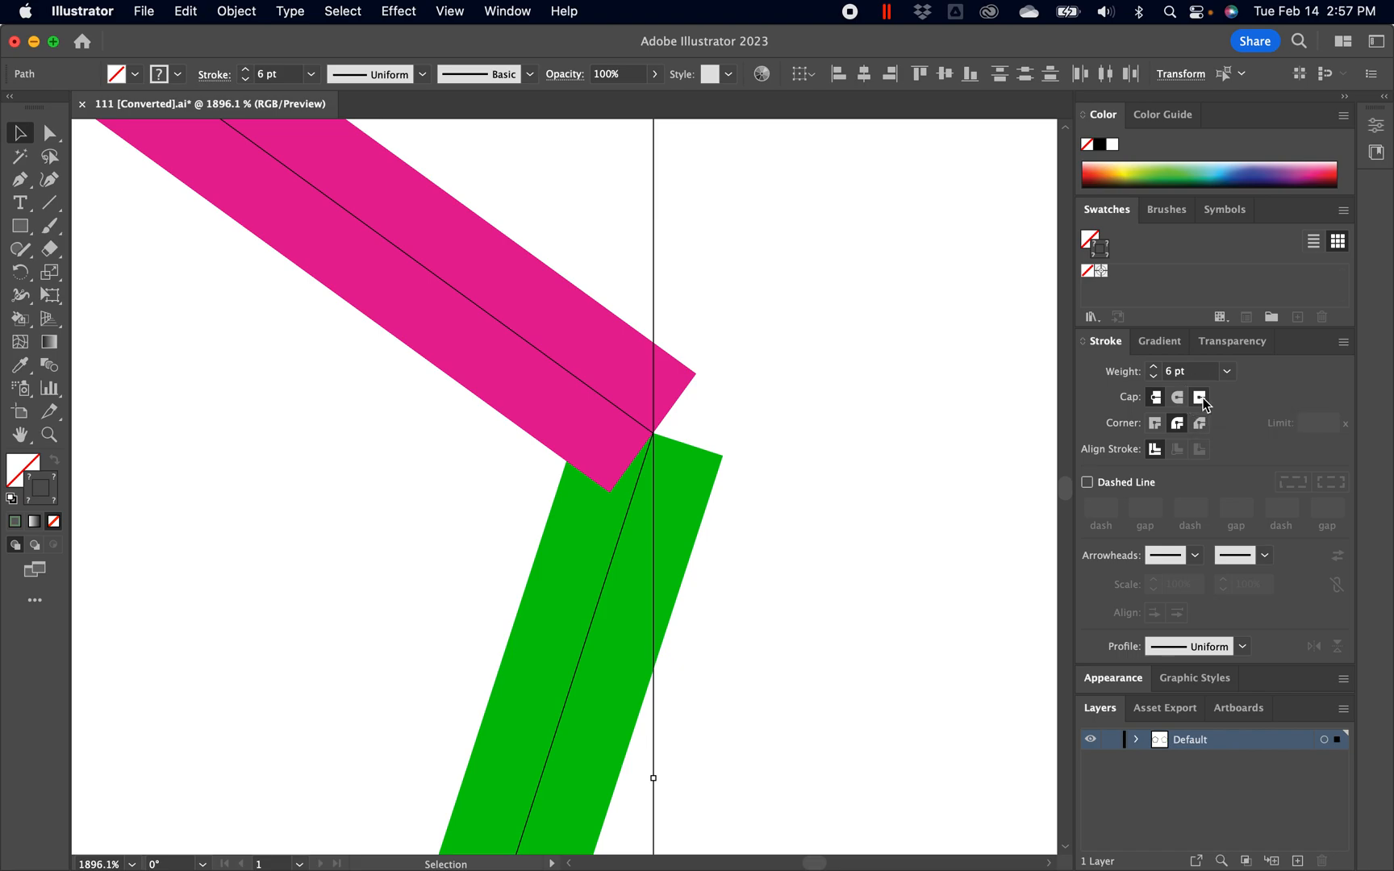
pyautogui.click(1200, 398)
pyautogui.click(1155, 399)
pyautogui.click(1200, 404)
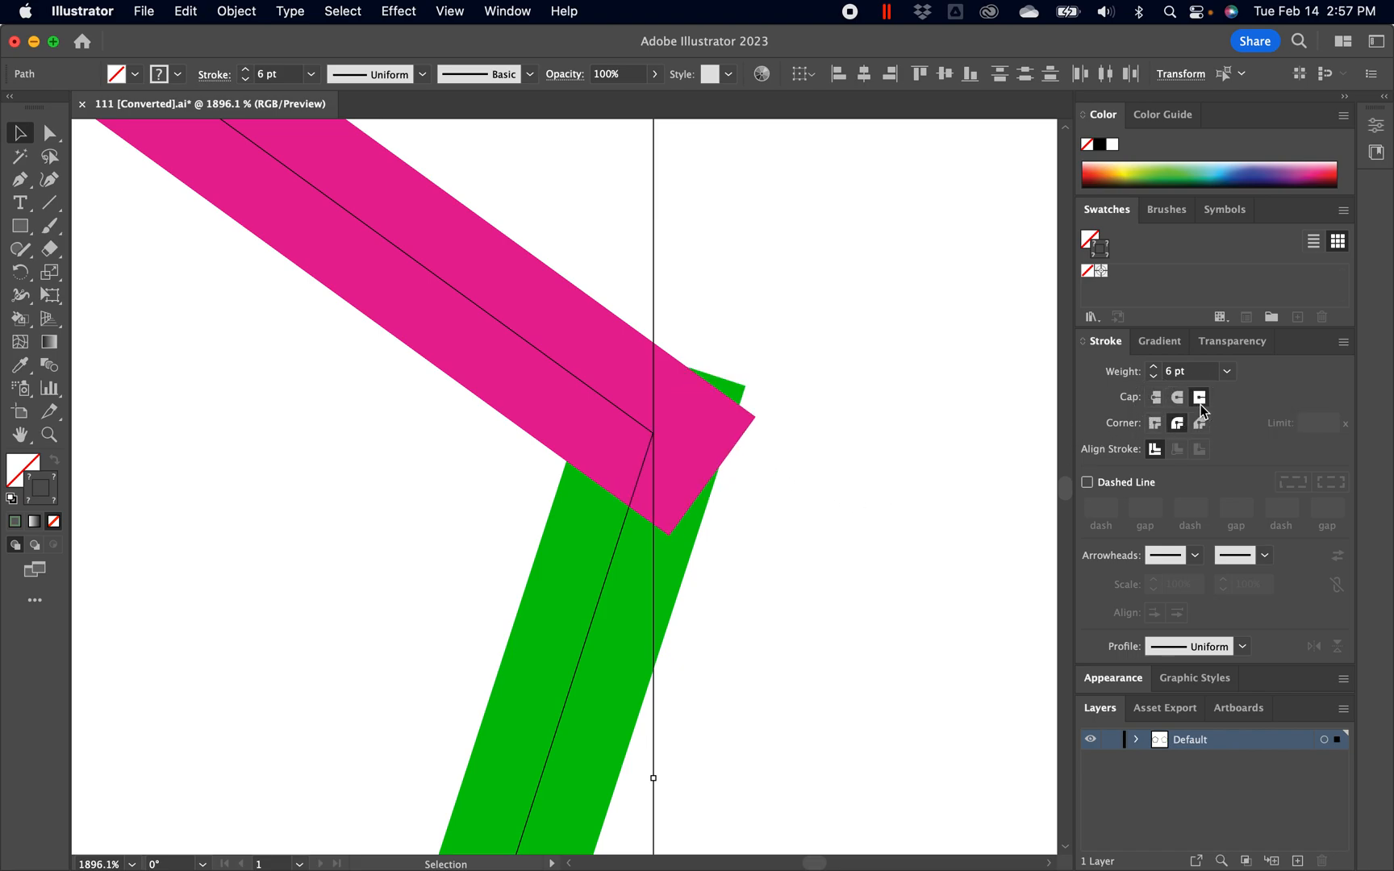
pyautogui.keyDown('alt'); pyautogui.keyDown('super'); pyautogui.click(458, 530); pyautogui.keyUp('super'); pyautogui.keyUp('alt')
pyautogui.keyDown('alt'); pyautogui.keyDown('super'); pyautogui.click(458, 529); pyautogui.keyUp('super'); pyautogui.keyUp('alt')
pyautogui.keyDown('alt'); pyautogui.keyDown('super'); pyautogui.click(457, 529); pyautogui.keyUp('super'); pyautogui.keyUp('alt')
pyautogui.keyDown('alt'); pyautogui.keyDown('super'); pyautogui.click(457, 529); pyautogui.keyUp('super'); pyautogui.keyUp('alt')
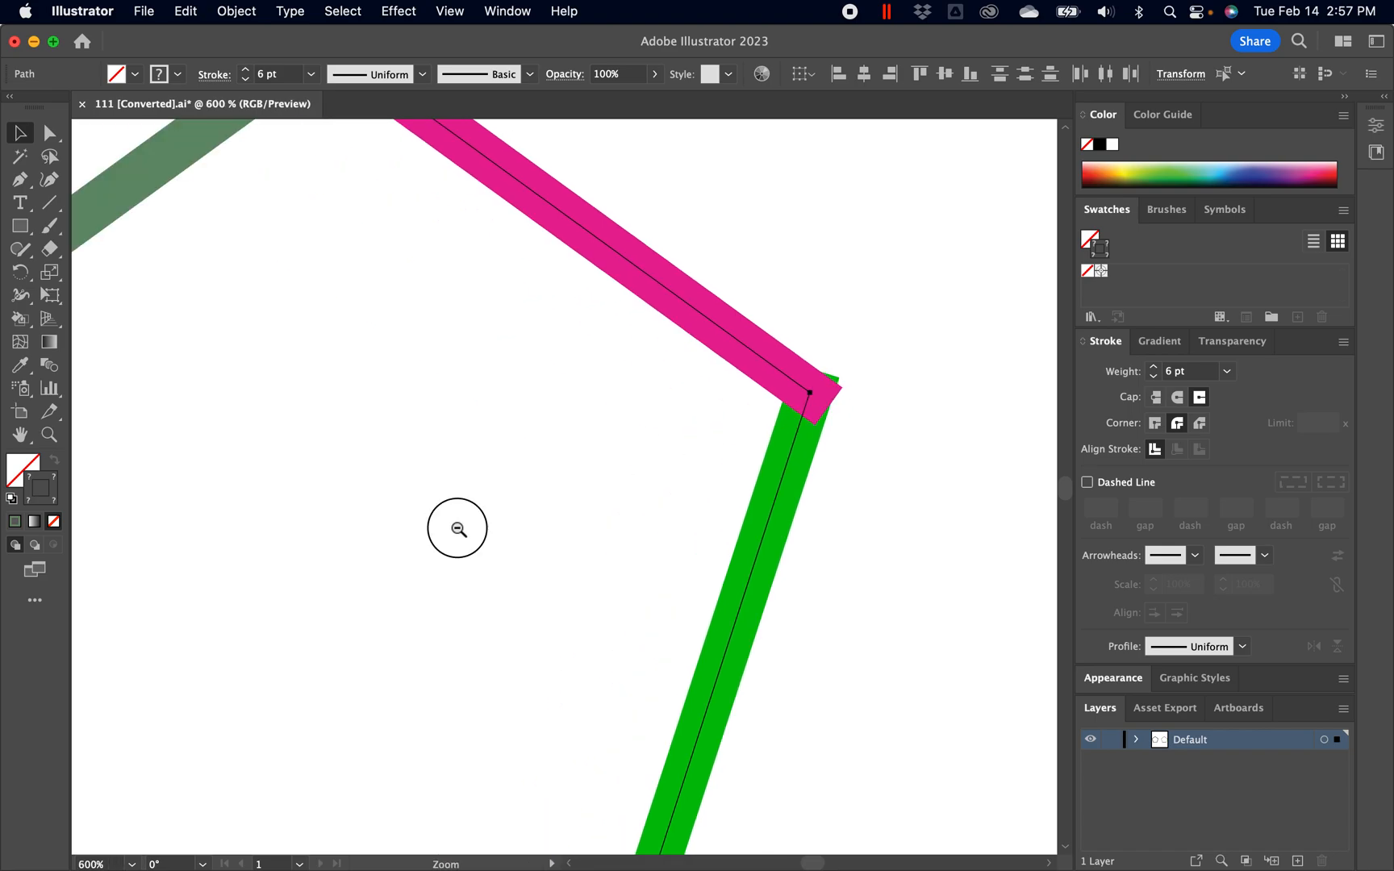